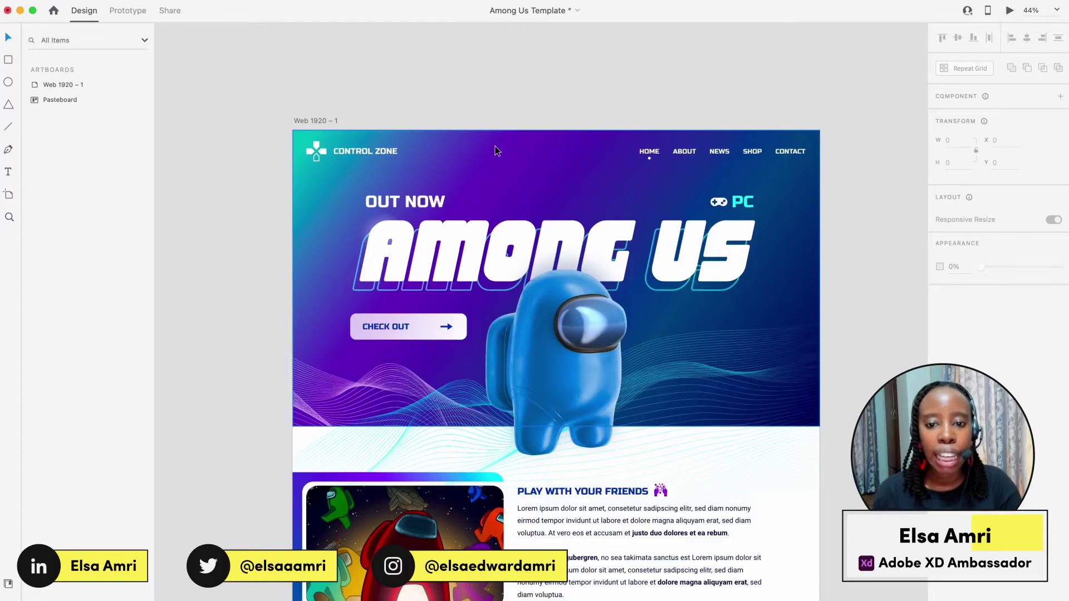
Scroll down the canvas to the Top Games section with its game cards at 53.9% zoom.
{"action": "scroll", "coordinate": [496, 146], "scroll_direction": "down", "scroll_amount": 2}
{"action": "scroll", "coordinate": [496, 147], "scroll_direction": "down", "scroll_amount": 10}
{"action": "scroll", "coordinate": [495, 151], "scroll_direction": "up", "scroll_amount": 3}
{"action": "scroll", "coordinate": [496, 151], "scroll_direction": "down", "scroll_amount": 1}
In Prototype mode, give the Horizon Zero Dawn CHECK OUT button a Tap-triggered Hyperlink action, destination pending.
{"action": "left_click", "coordinate": [619, 293]}
{"action": "left_click", "coordinate": [121, 11]}
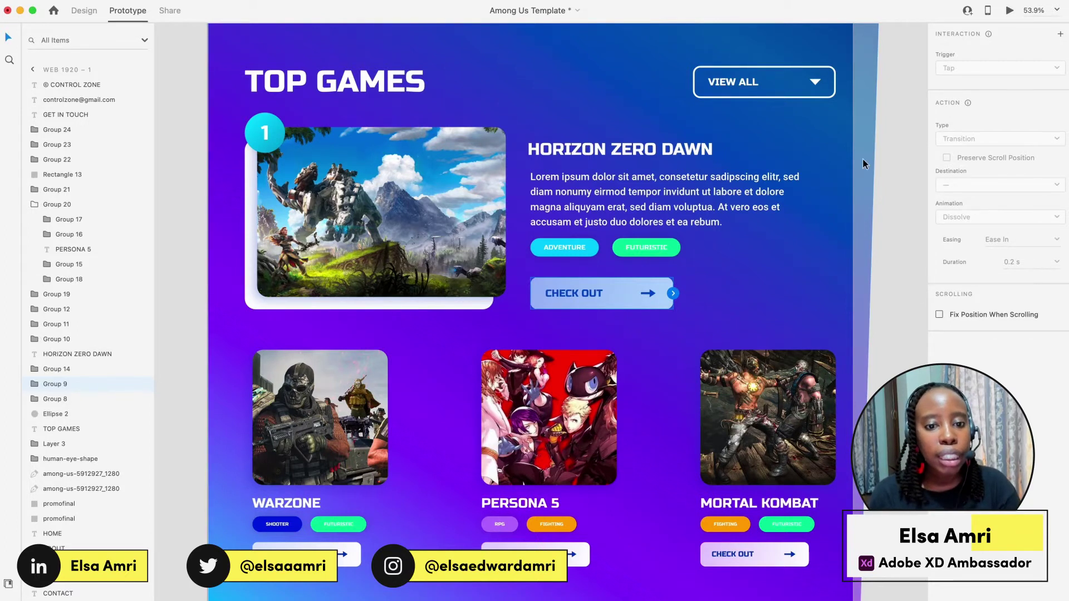
{"action": "left_click", "coordinate": [674, 293]}
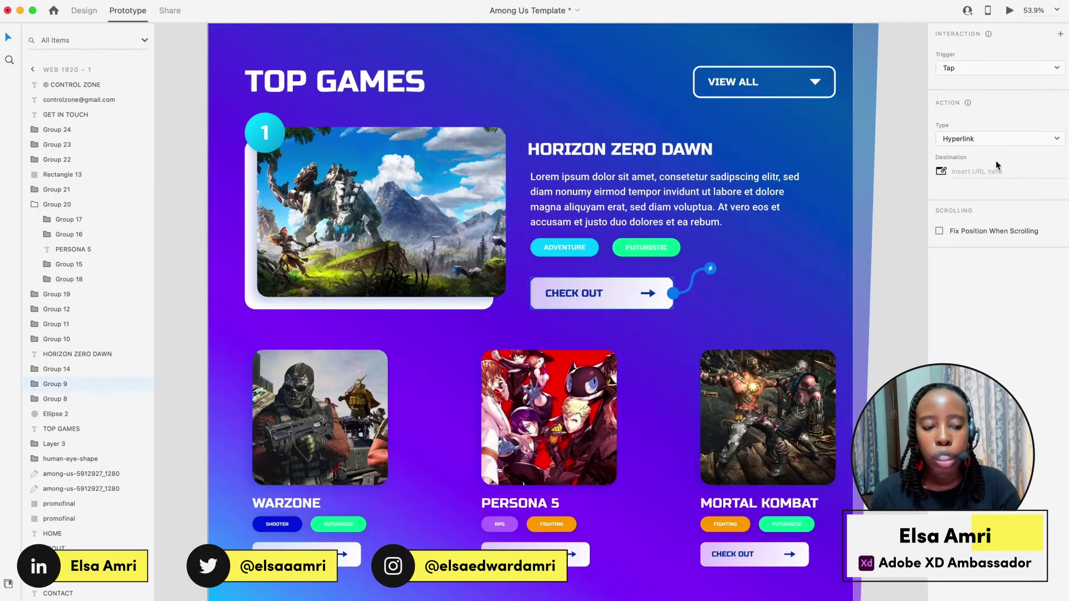
{"action": "left_click", "coordinate": [985, 139]}
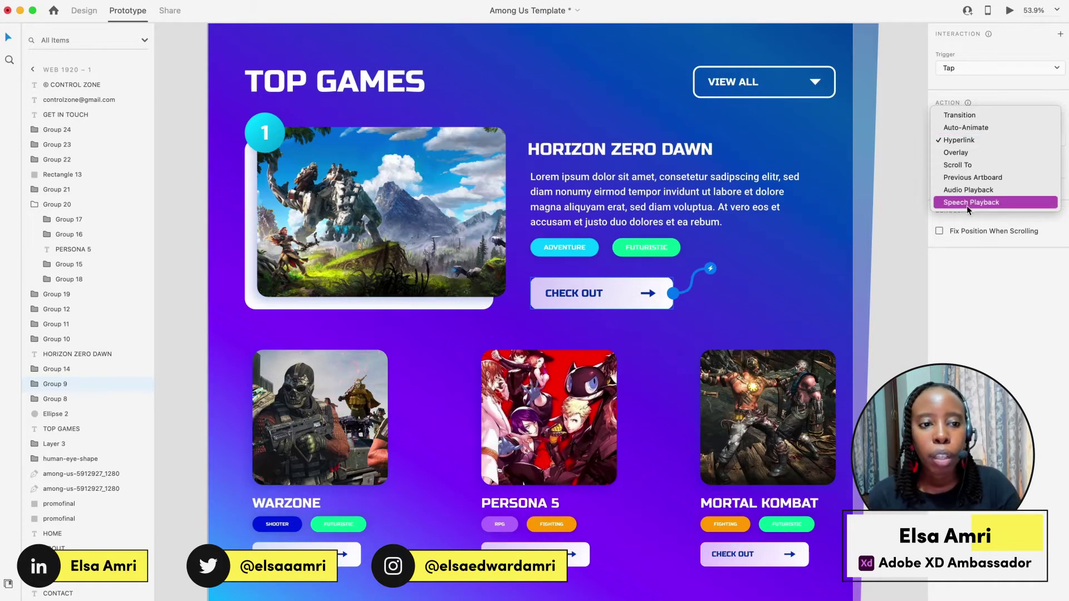
{"action": "left_click", "coordinate": [960, 259]}
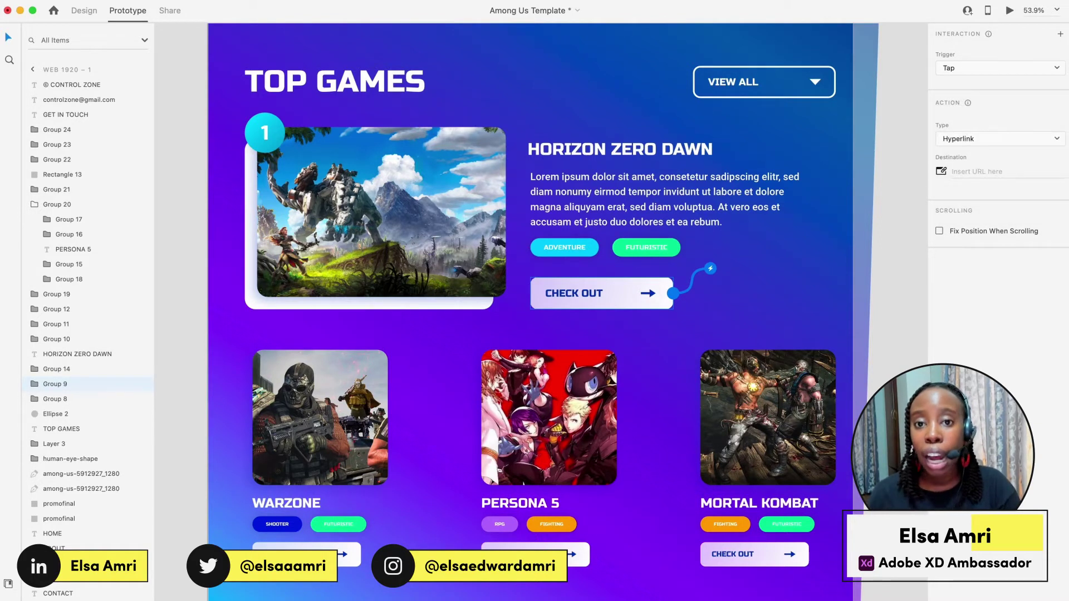
{"action": "left_click", "coordinate": [969, 143]}
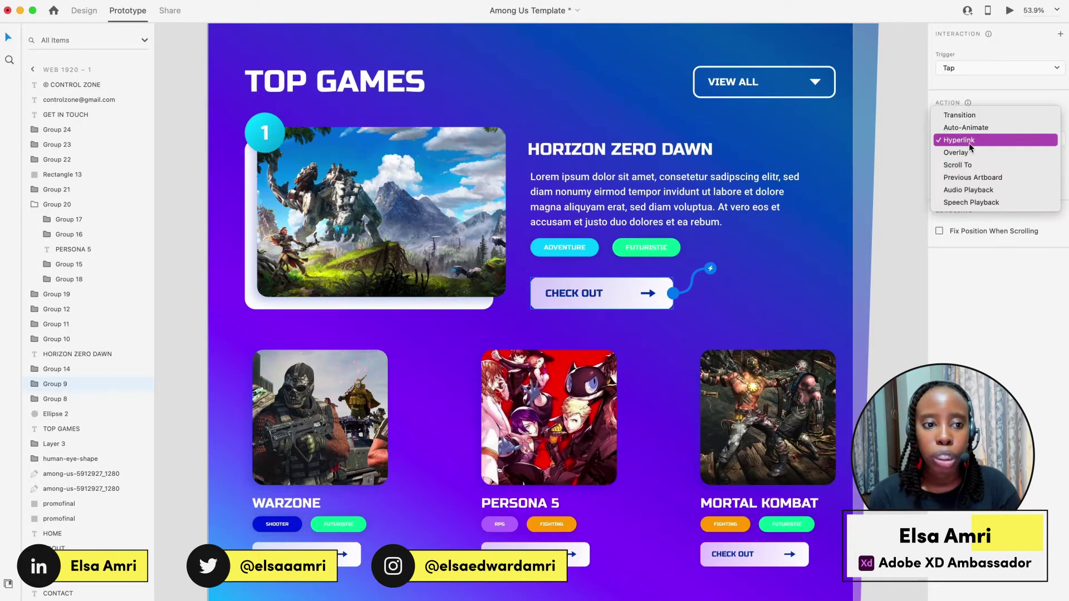
{"action": "left_click", "coordinate": [964, 142]}
{"action": "left_click", "coordinate": [965, 171]}
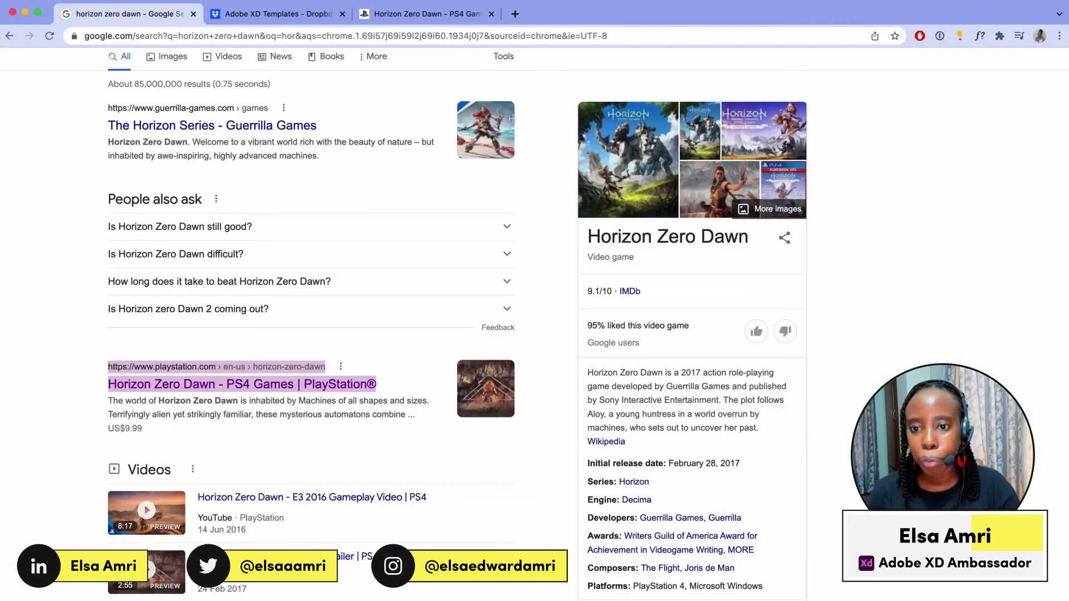
Copy the PlayStation Horizon Zero Dawn page link from the Chrome search results.
{"action": "key", "text": "super+Tab"}
{"action": "scroll", "coordinate": [95, 336], "scroll_direction": "down", "scroll_amount": 5}
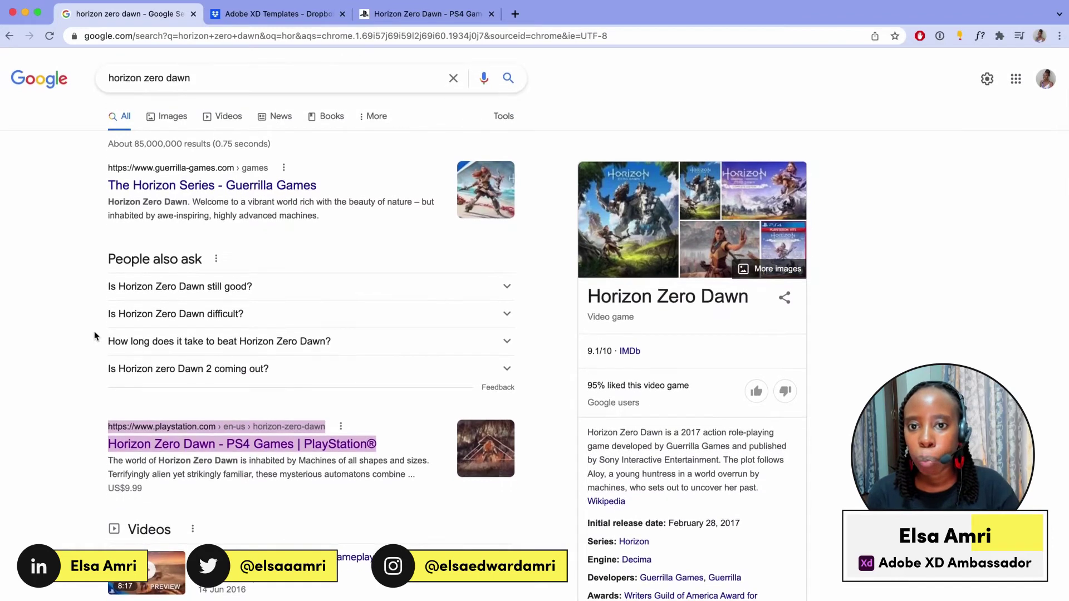
{"action": "scroll", "coordinate": [94, 336], "scroll_direction": "up", "scroll_amount": 3}
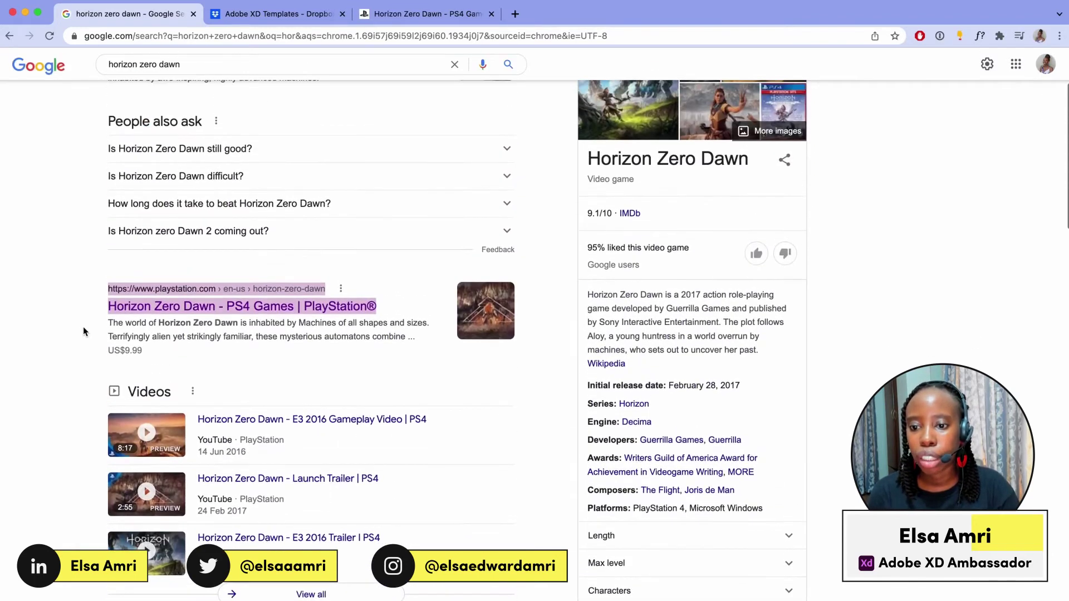
{"action": "right_click", "coordinate": [177, 309]}
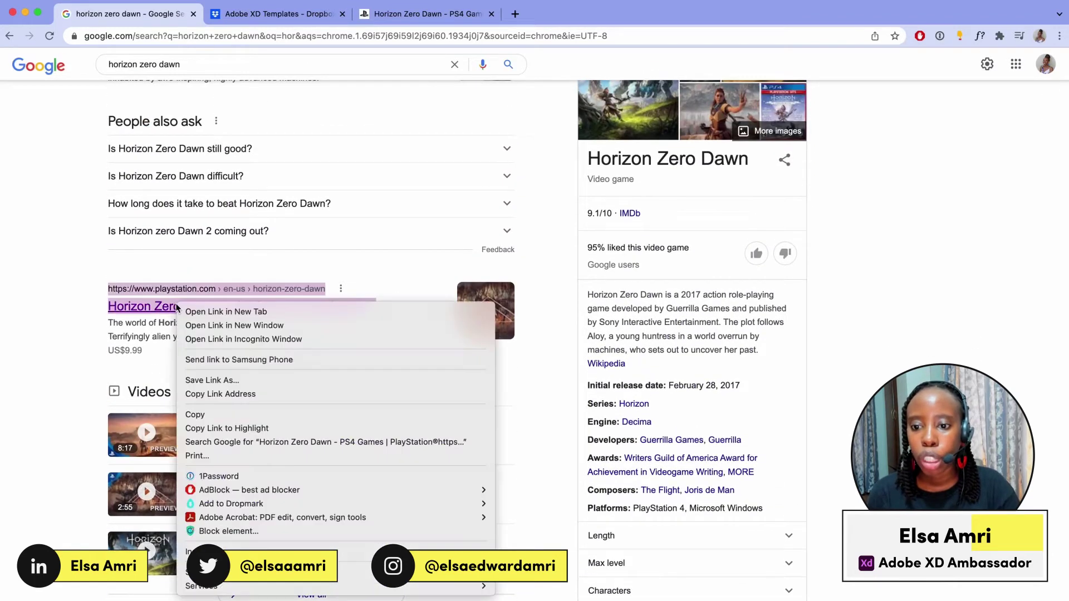
{"action": "left_click", "coordinate": [224, 394]}
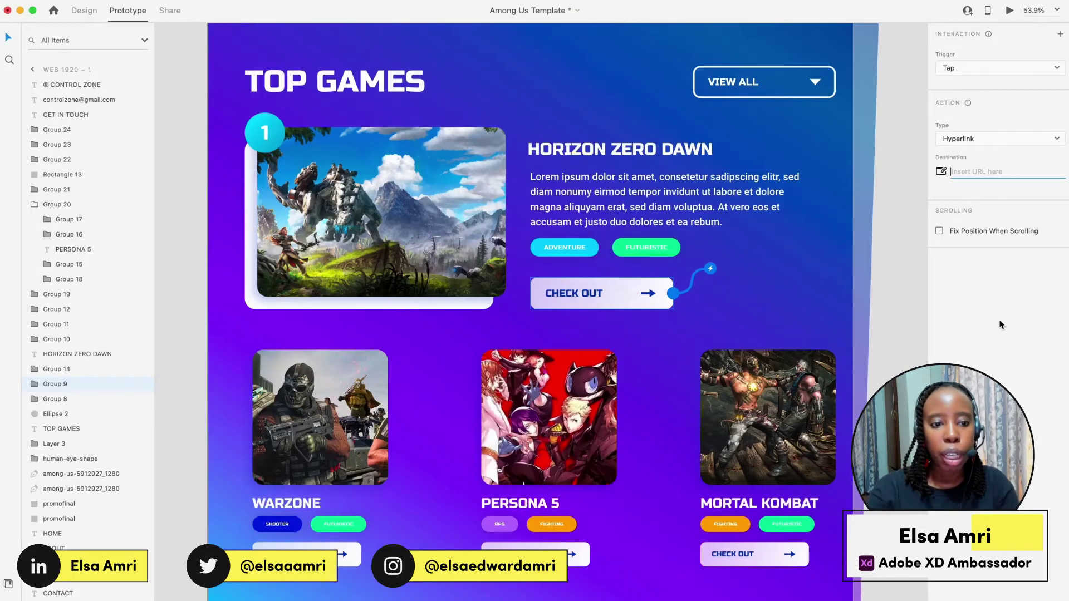
Set the copied PlayStation URL as the CHECK OUT destination and test it in Preview.
{"action": "key", "text": "super+v"}
{"action": "key", "text": "Return"}
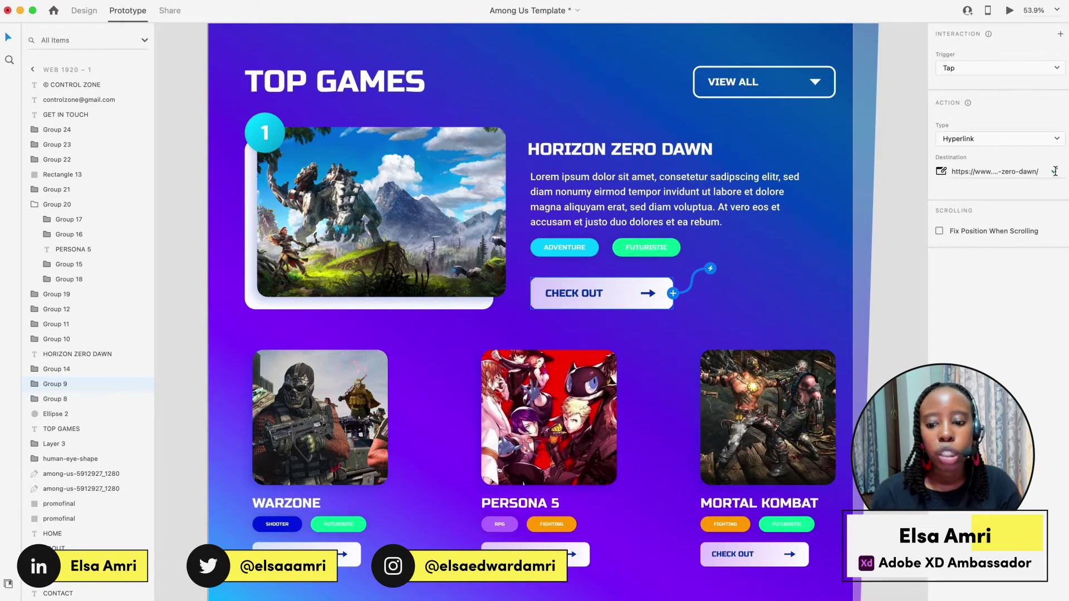
{"action": "left_click", "coordinate": [1008, 12]}
{"action": "scroll", "coordinate": [714, 372], "scroll_direction": "down", "scroll_amount": 10}
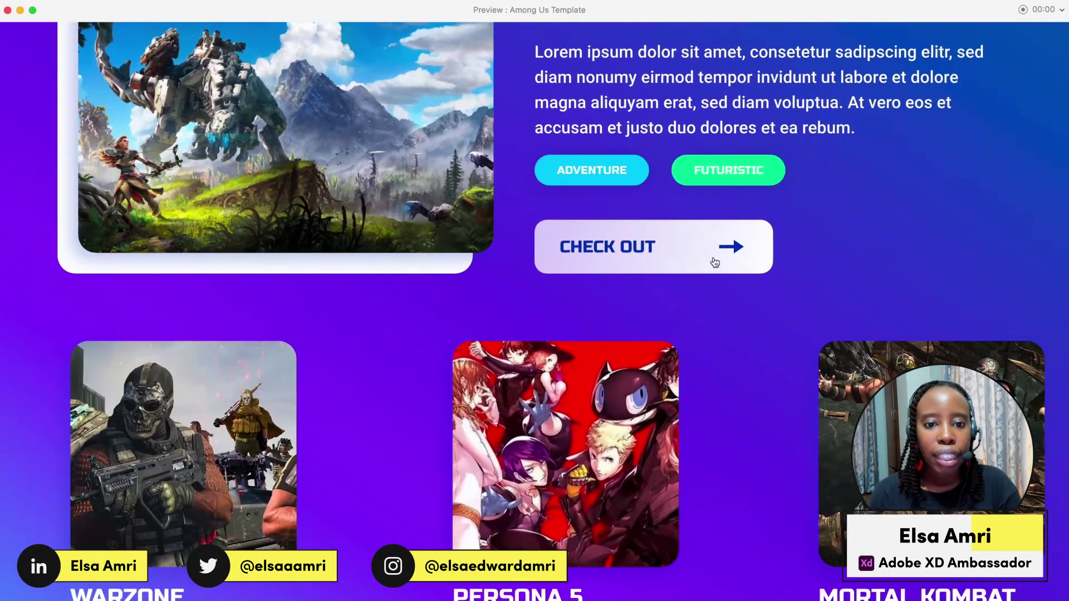
{"action": "left_click", "coordinate": [700, 245]}
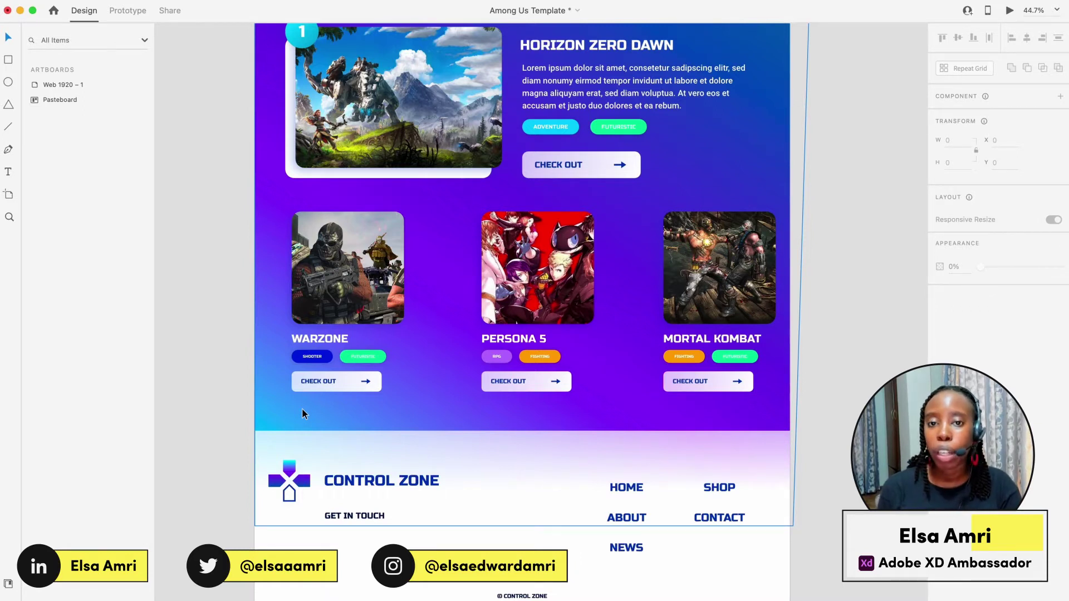
Scroll the canvas to bring the footer's GET IN TOUCH text into view.
{"action": "scroll", "coordinate": [303, 413], "scroll_direction": "up", "scroll_amount": 1}
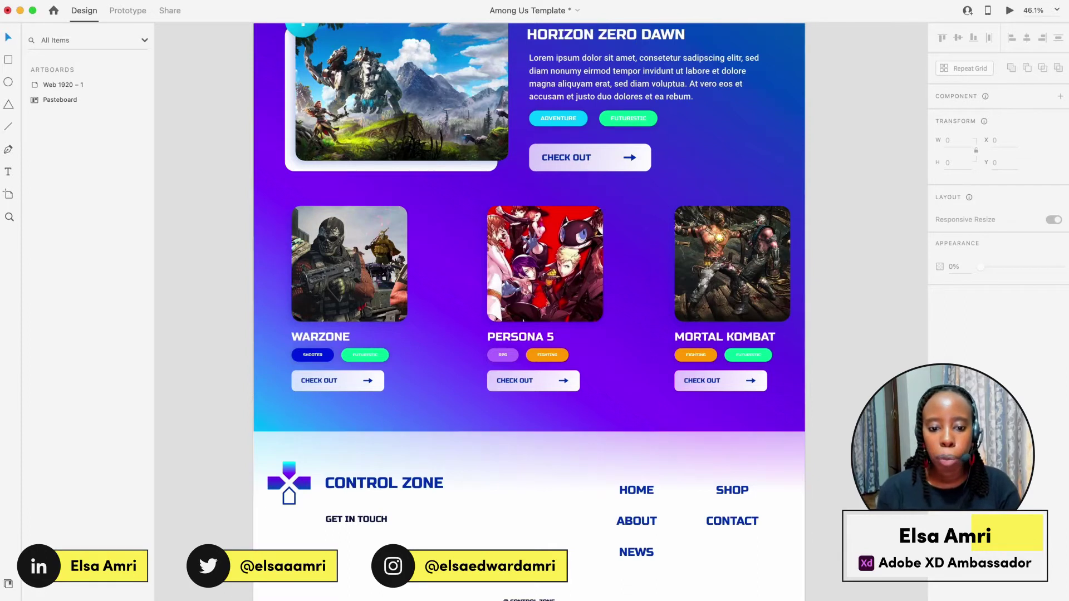
{"action": "scroll", "coordinate": [618, 592], "scroll_direction": "up", "scroll_amount": 2}
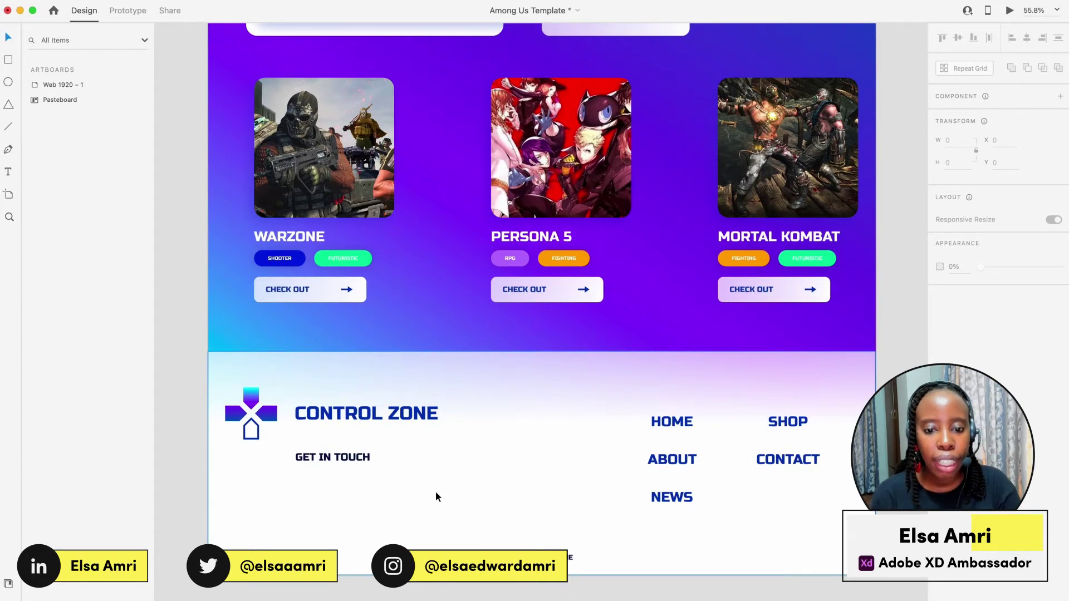
{"action": "scroll", "coordinate": [435, 491], "scroll_direction": "up", "scroll_amount": 3}
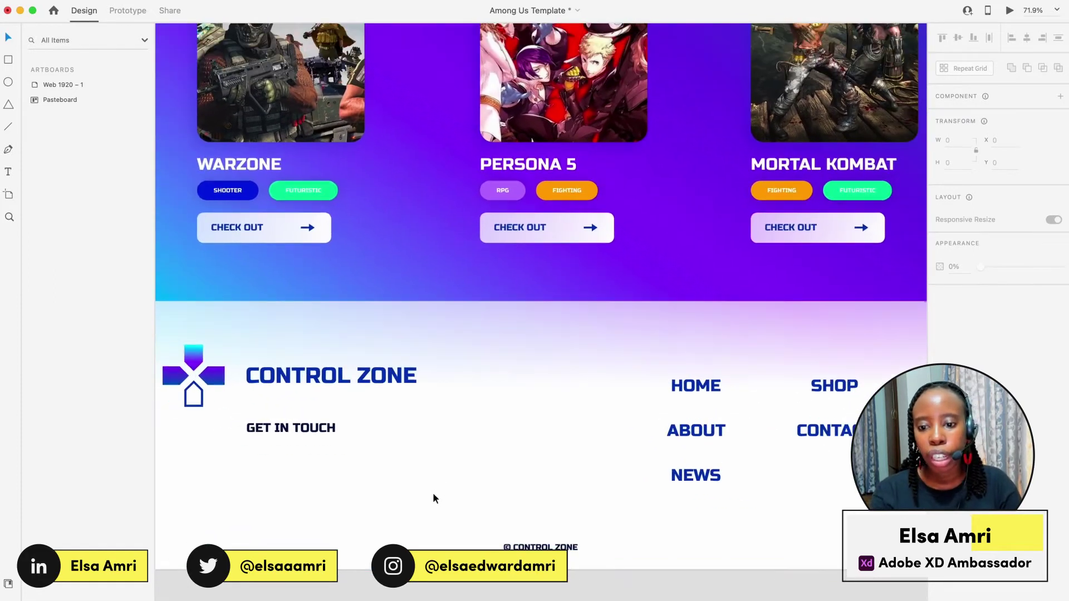
{"action": "scroll", "coordinate": [306, 432], "scroll_direction": "down", "scroll_amount": 2}
Duplicate GET IN TOUCH below itself and replace the copy's text with the company contact e-mail.
{"action": "left_click_drag", "start_coordinate": [293, 433], "coordinate": [292, 444], "text": "alt"}
{"action": "double_click", "coordinate": [279, 448]}
{"action": "key", "text": "Escape"}
{"action": "scroll", "coordinate": [256, 424], "scroll_direction": "up", "scroll_amount": 5}
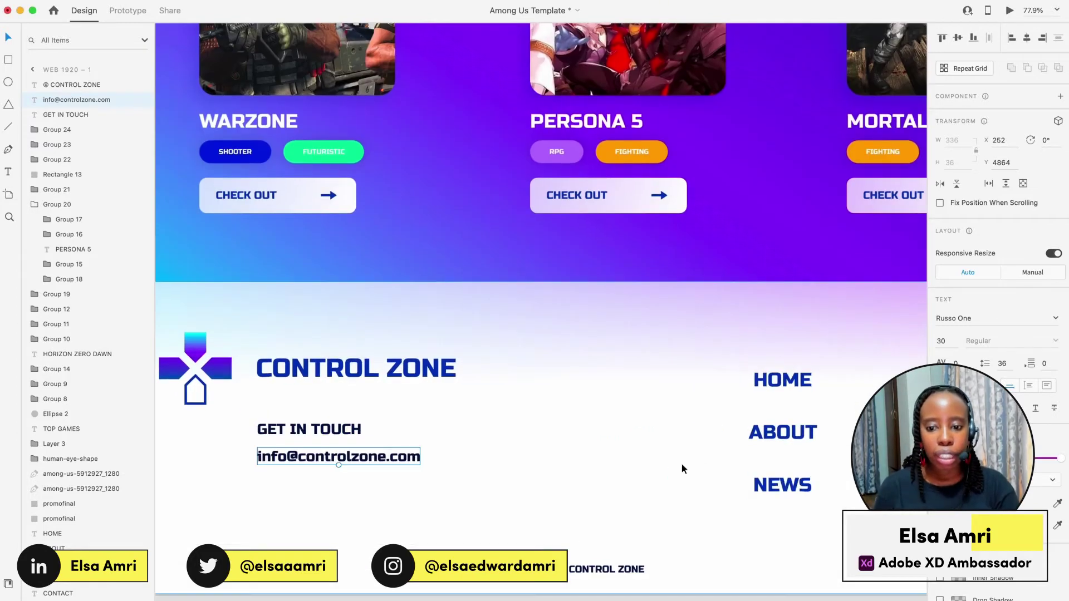
Change the e-mail text's fill to magenta-purple and reselect it.
{"action": "left_click", "coordinate": [945, 503]}
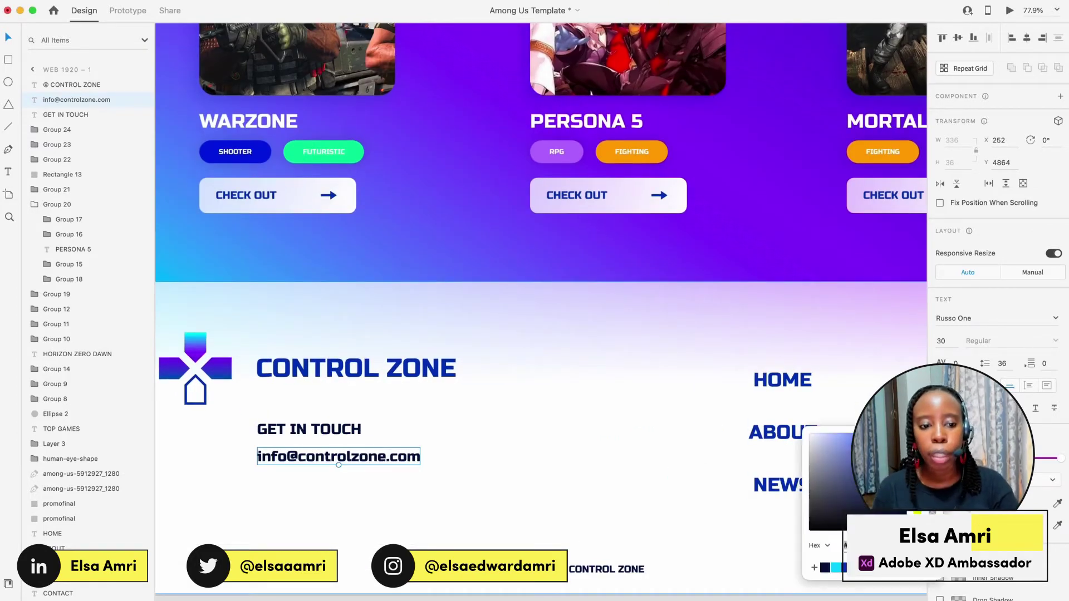
{"action": "left_click_drag", "start_coordinate": [916, 490], "coordinate": [916, 463]}
{"action": "left_click", "coordinate": [682, 351]}
{"action": "scroll", "coordinate": [680, 351], "scroll_direction": "down", "scroll_amount": 5}
{"action": "scroll", "coordinate": [681, 351], "scroll_direction": "up", "scroll_amount": 3}
{"action": "scroll", "coordinate": [681, 350], "scroll_direction": "down", "scroll_amount": 2}
{"action": "scroll", "coordinate": [680, 351], "scroll_direction": "down", "scroll_amount": 2}
{"action": "scroll", "coordinate": [416, 545], "scroll_direction": "up", "scroll_amount": 1}
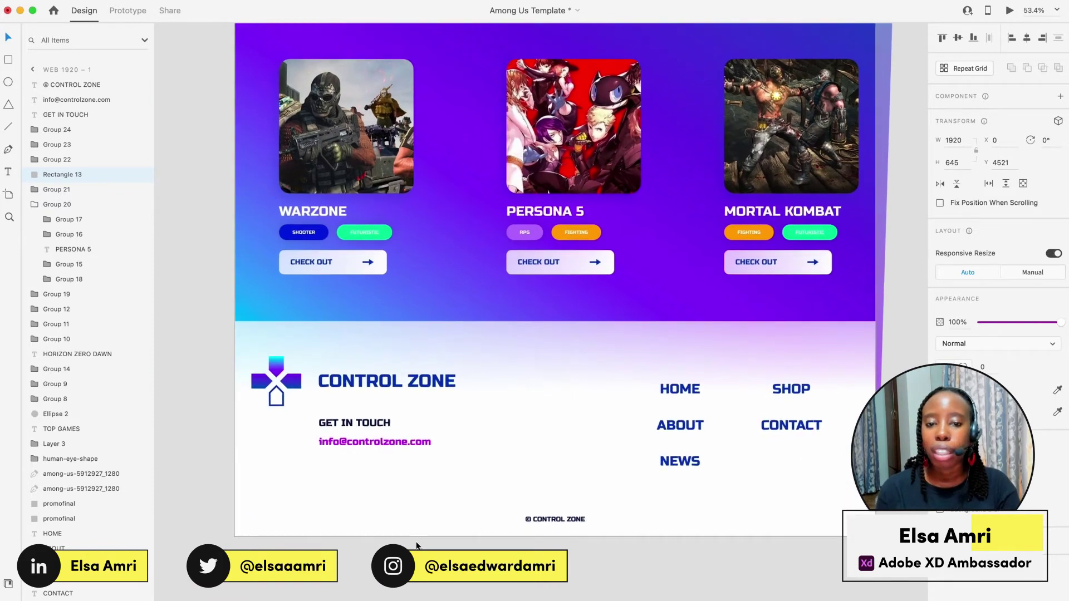
{"action": "left_click", "coordinate": [366, 442]}
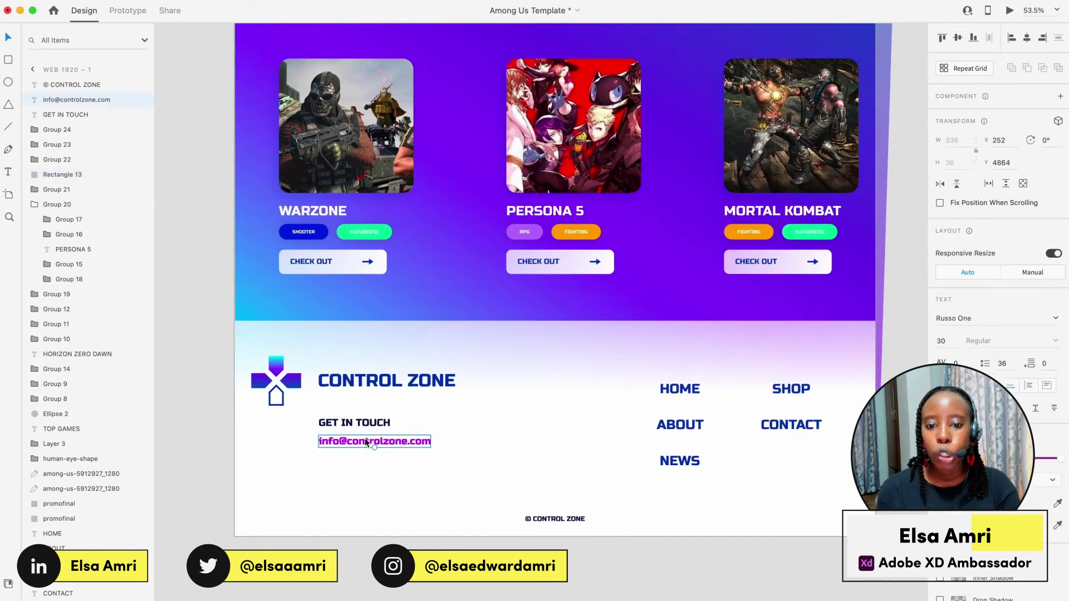
Give the footer e-mail text a Hyperlink with a mailto: destination to the company address.
{"action": "left_click", "coordinate": [120, 10]}
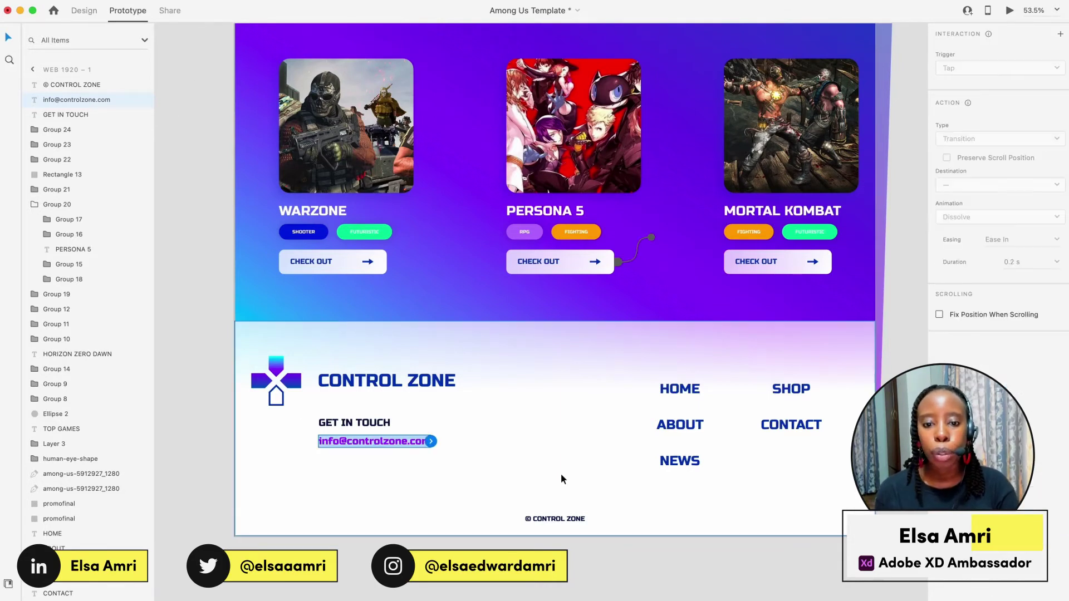
{"action": "left_click", "coordinate": [1061, 34]}
{"action": "left_click", "coordinate": [975, 170]}
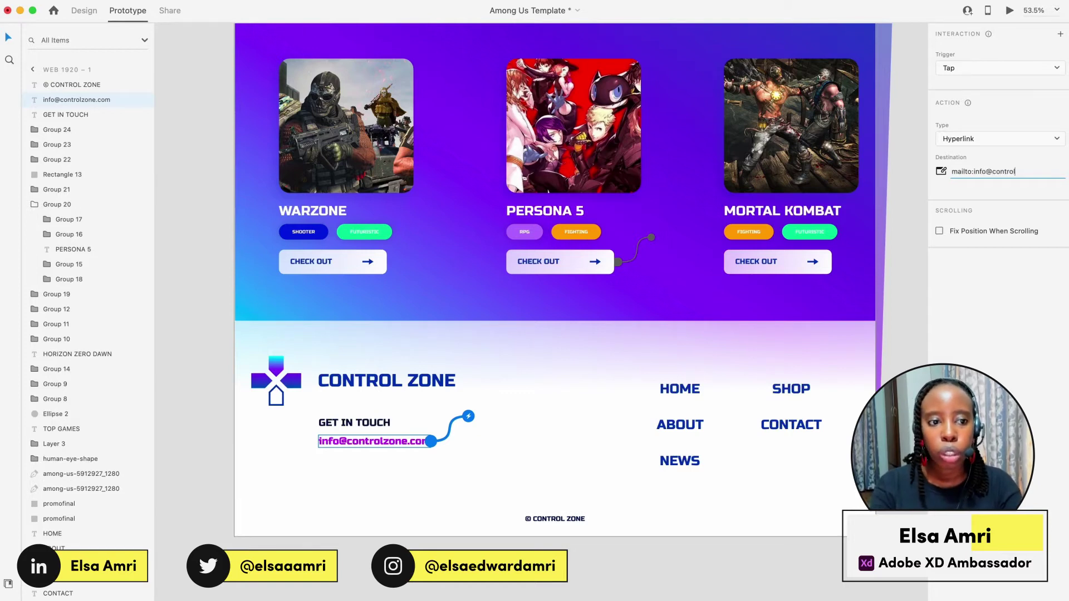
{"action": "key", "text": "Return"}
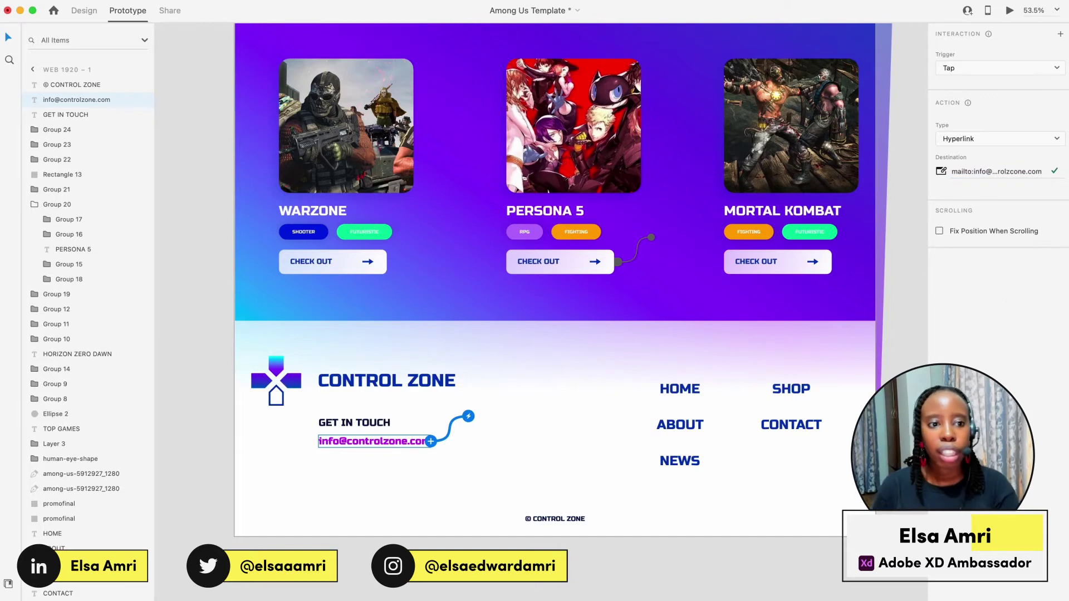
{"action": "left_click", "coordinate": [1043, 173]}
{"action": "left_click", "coordinate": [1043, 173]}
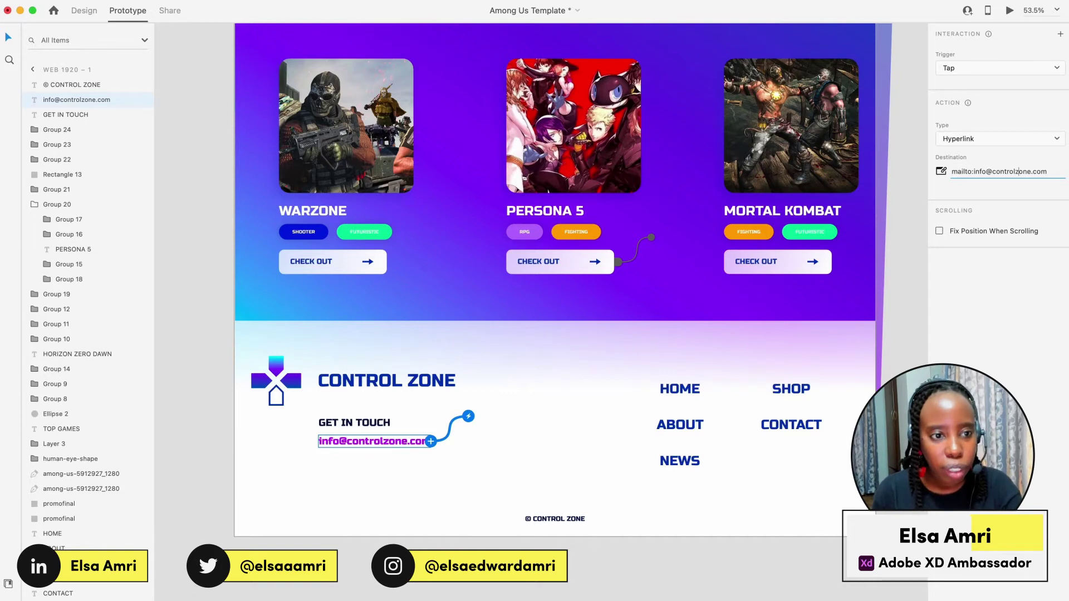
{"action": "key", "text": "Return"}
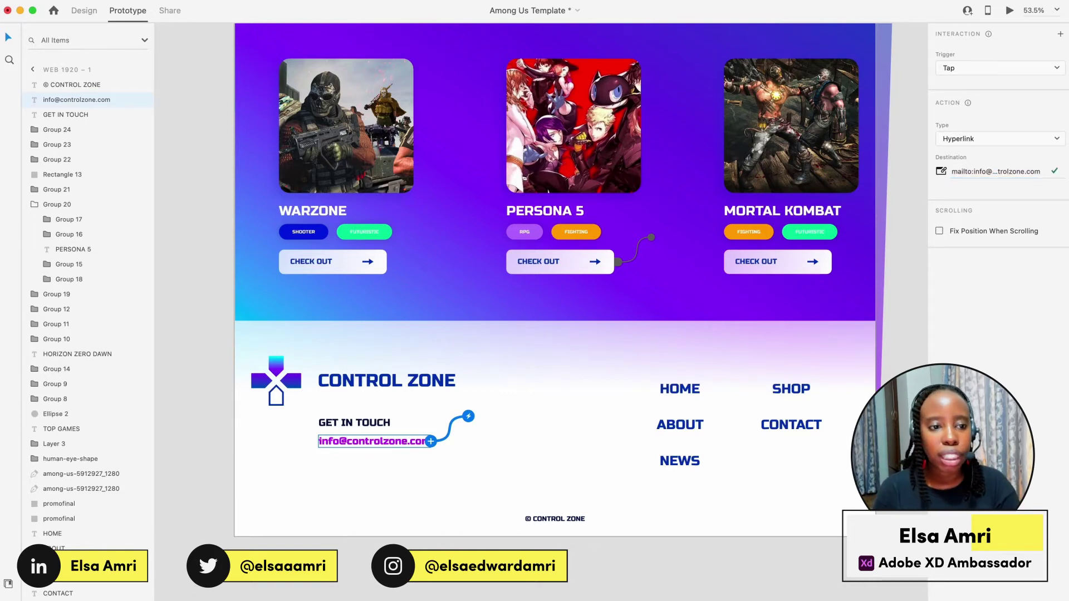
Preview the page, click the footer e-mail to open a new Mail message, then close Mail.
{"action": "left_click", "coordinate": [1008, 11]}
{"action": "scroll", "coordinate": [692, 253], "scroll_direction": "down", "scroll_amount": 20}
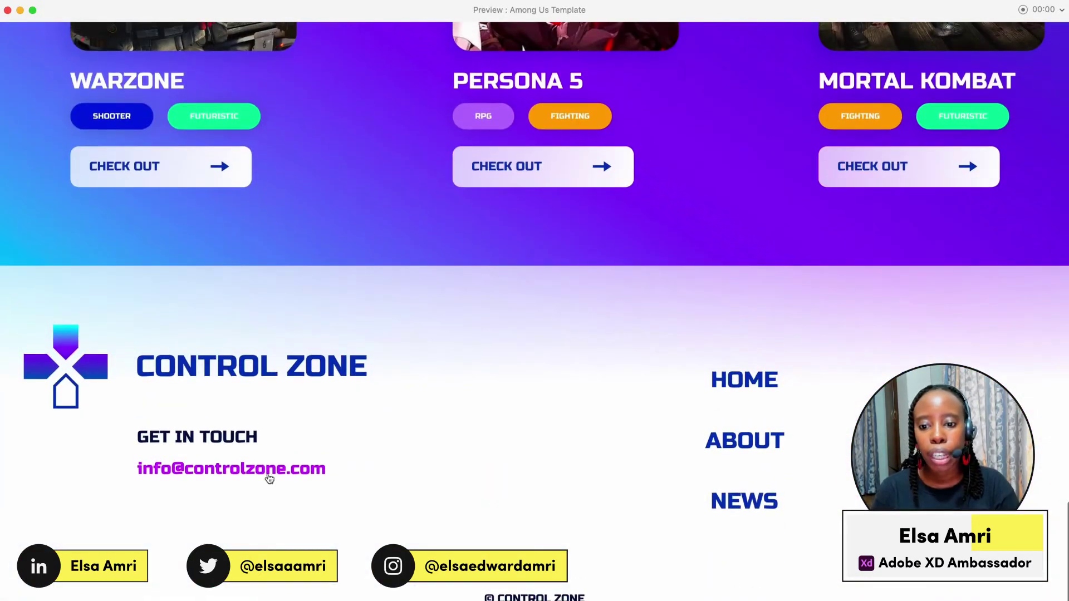
{"action": "left_click", "coordinate": [269, 478]}
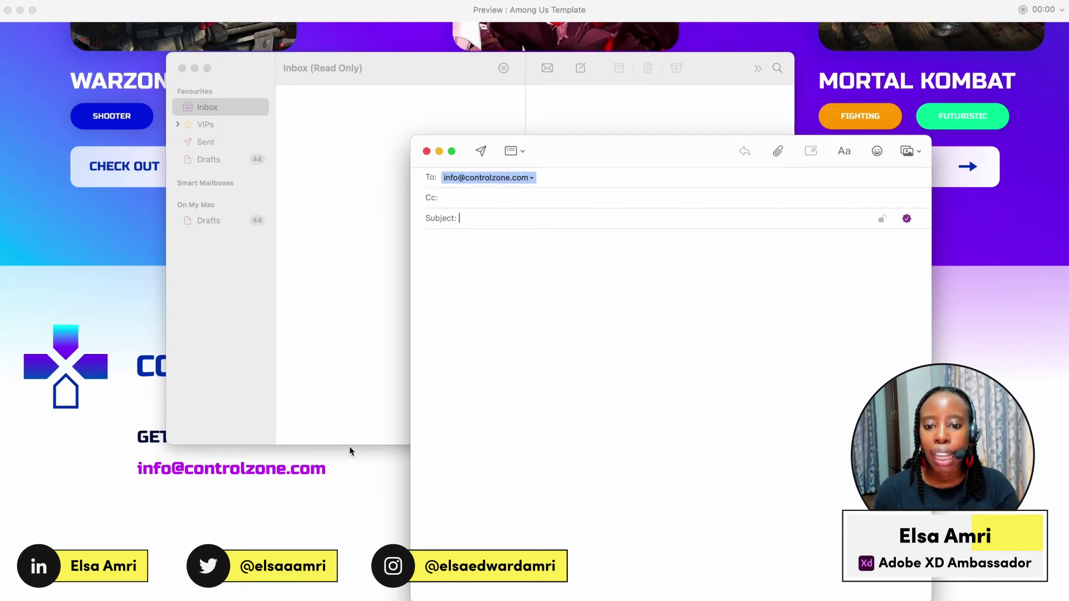
{"action": "left_click", "coordinate": [34, 128]}
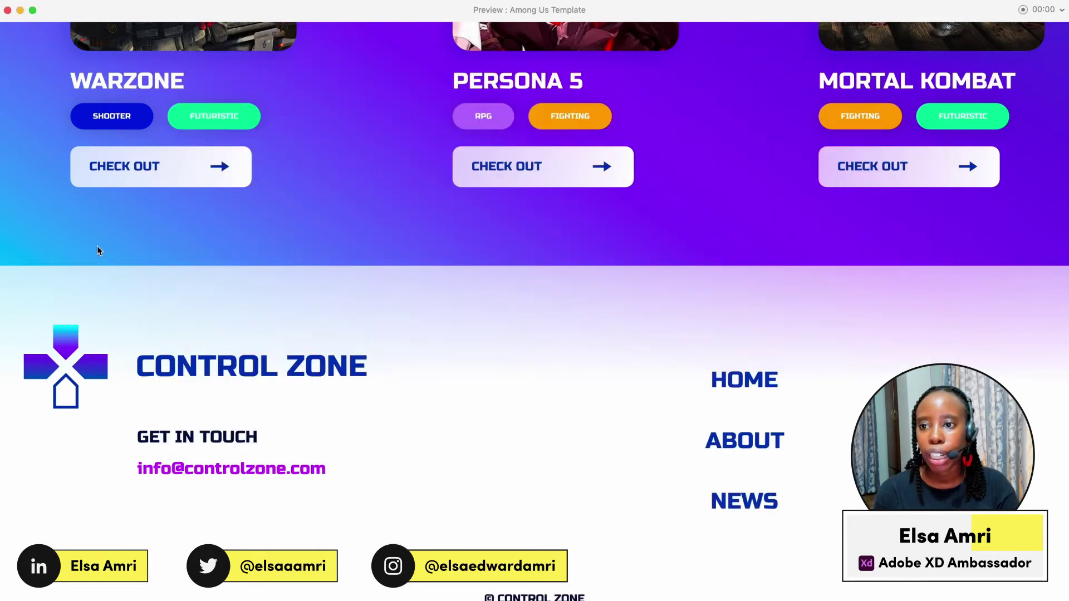
Close the preview, fit the artboard with Cmd+0, and zoom into the top nav bar.
{"action": "left_click", "coordinate": [7, 11]}
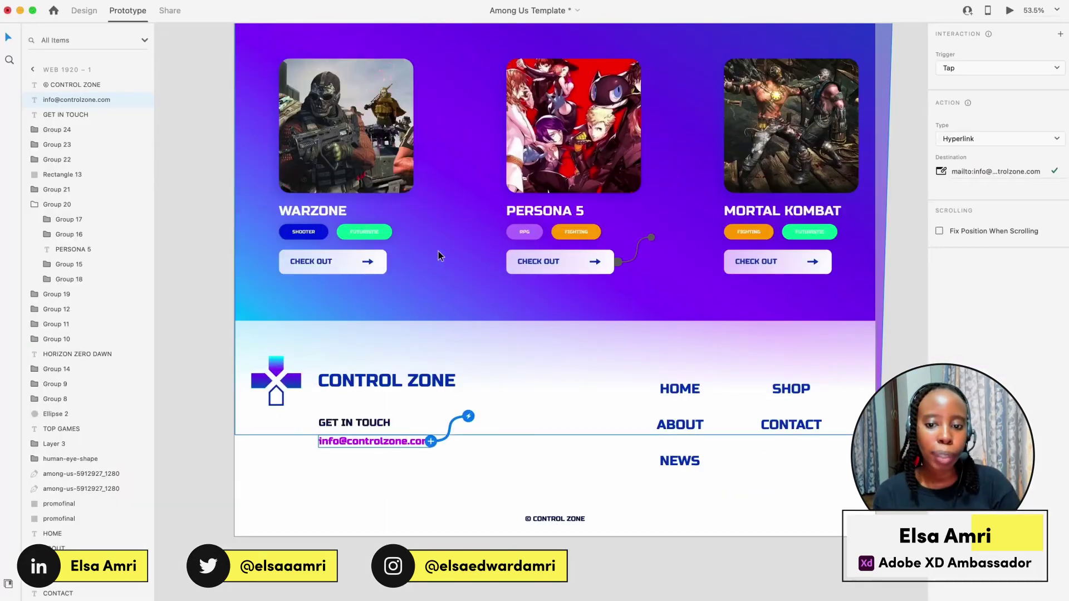
{"action": "key", "text": "super+0"}
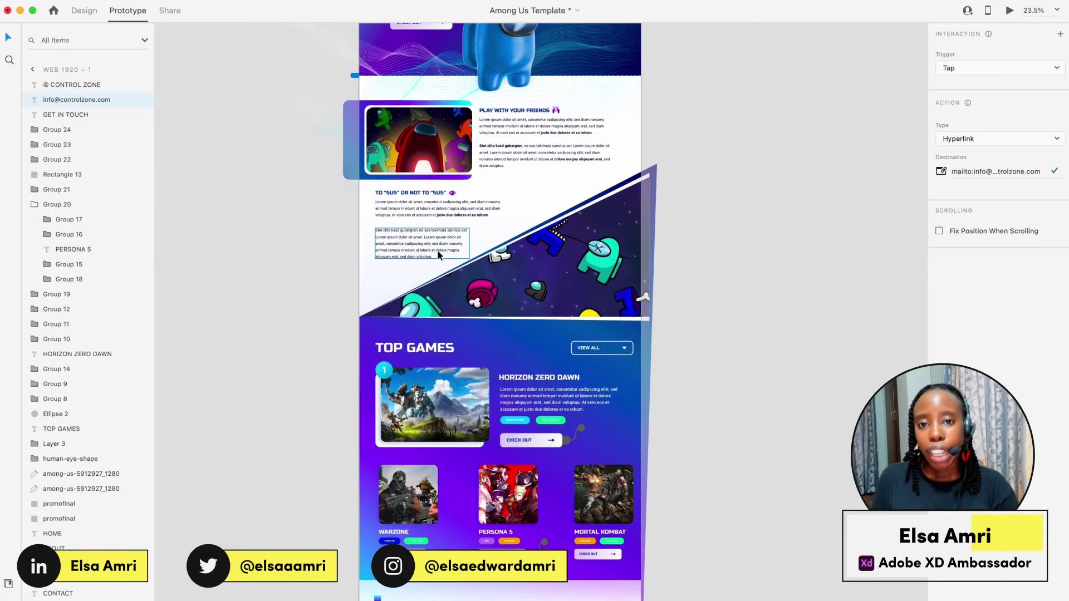
{"action": "scroll", "coordinate": [437, 252], "scroll_direction": "up", "scroll_amount": 5}
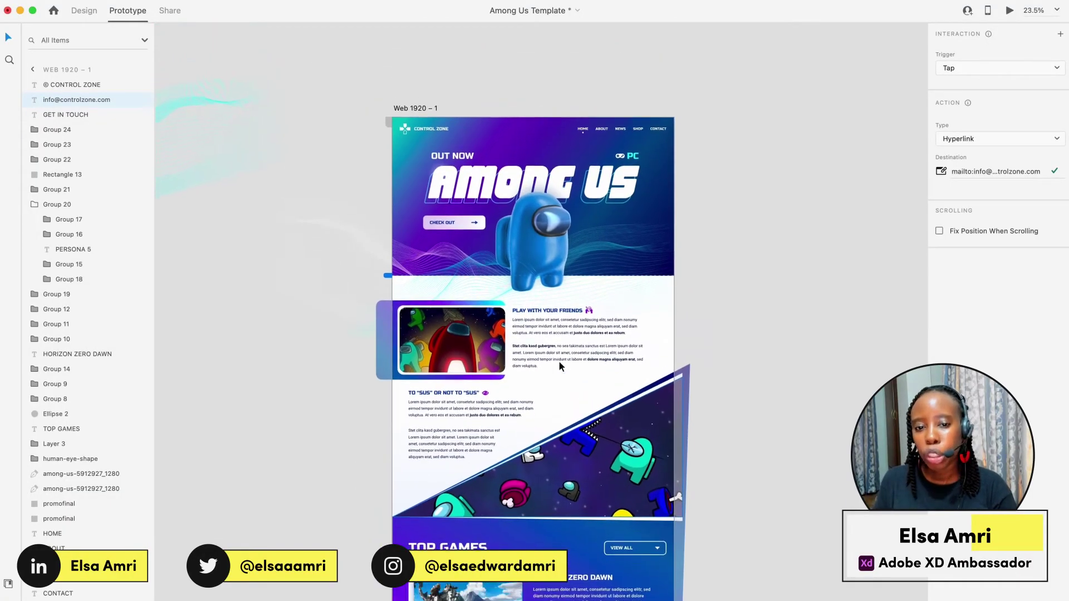
{"action": "scroll", "coordinate": [565, 300], "scroll_direction": "up", "scroll_amount": 5}
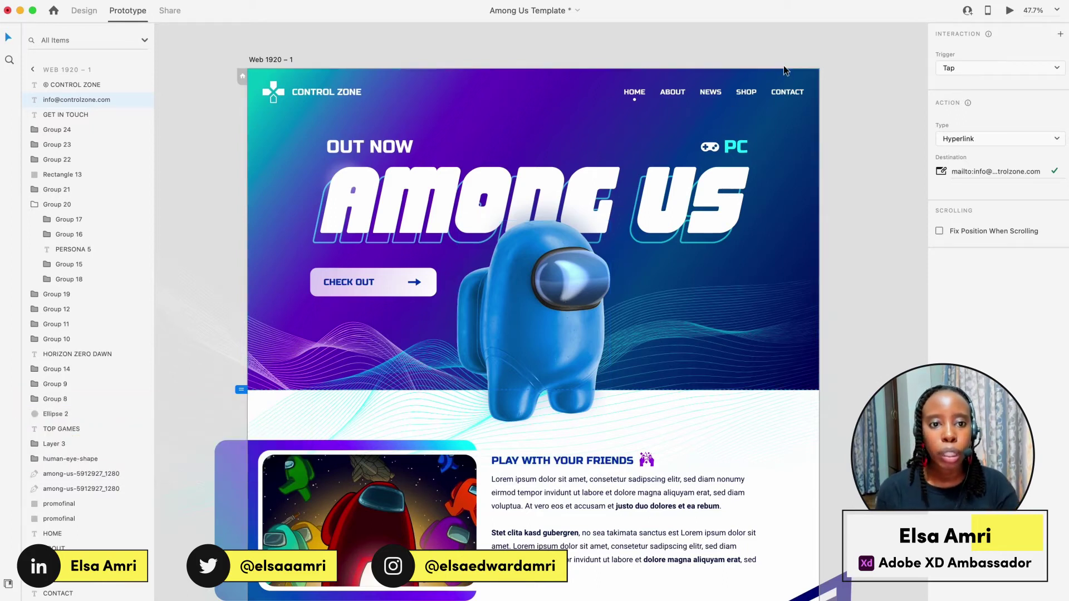
{"action": "scroll", "coordinate": [783, 64], "scroll_direction": "up", "scroll_amount": 3}
{"action": "scroll", "coordinate": [783, 65], "scroll_direction": "down", "scroll_amount": 6}
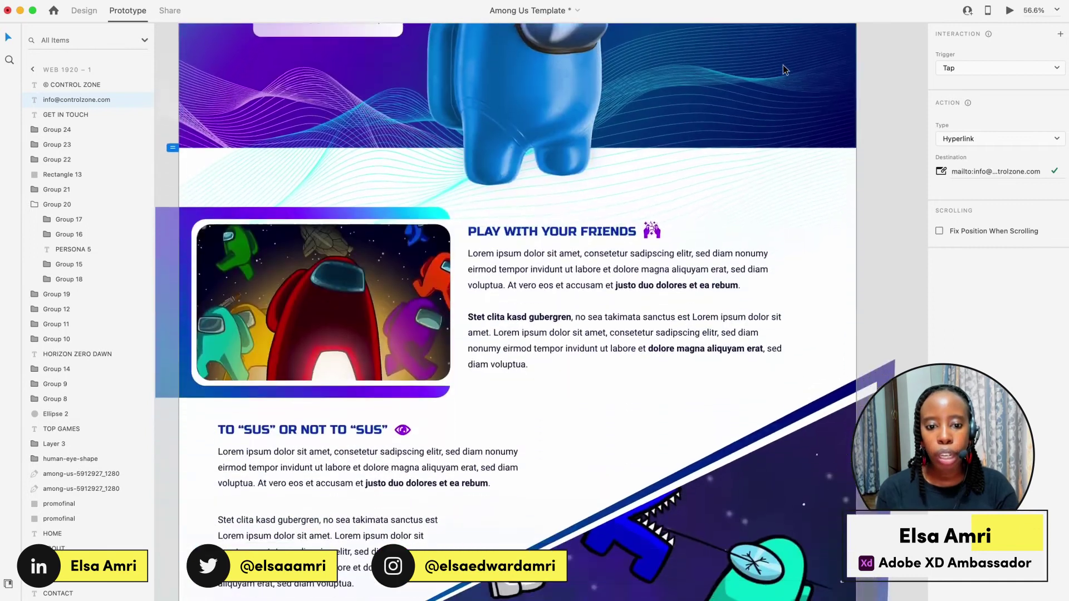
{"action": "scroll", "coordinate": [783, 65], "scroll_direction": "up", "scroll_amount": 8}
{"action": "scroll", "coordinate": [863, 223], "scroll_direction": "up", "scroll_amount": 3}
In Design mode, group the HOME, ABOUT, NEWS, SHOP and CONTACT nav links with Cmd+G.
{"action": "left_click", "coordinate": [854, 186]}
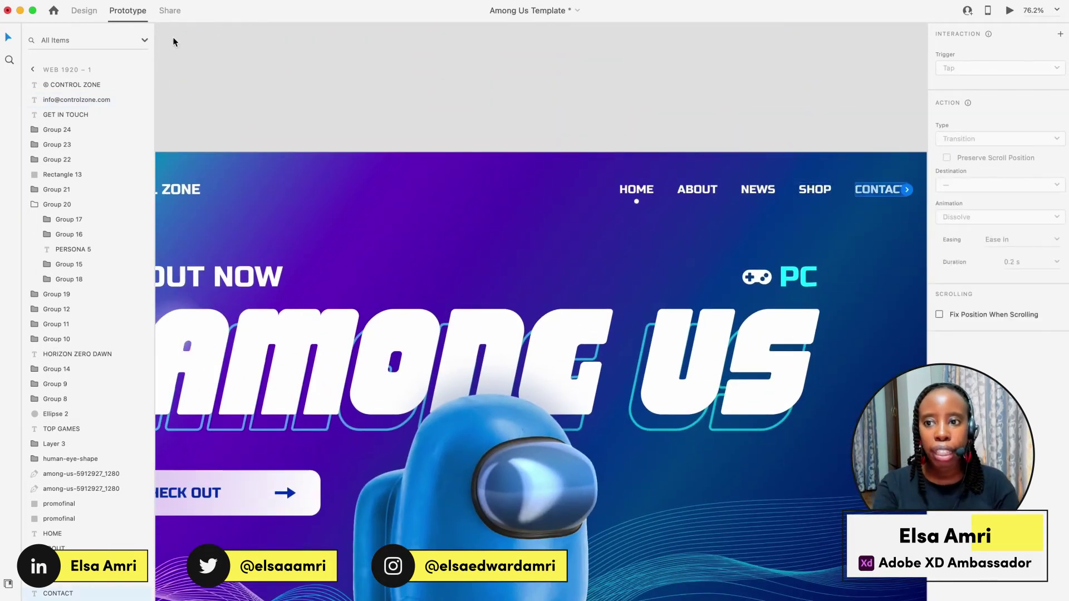
{"action": "left_click", "coordinate": [83, 10]}
{"action": "left_click", "coordinate": [816, 191], "text": "shift"}
{"action": "left_click", "coordinate": [636, 203]}
{"action": "left_click", "coordinate": [637, 189]}
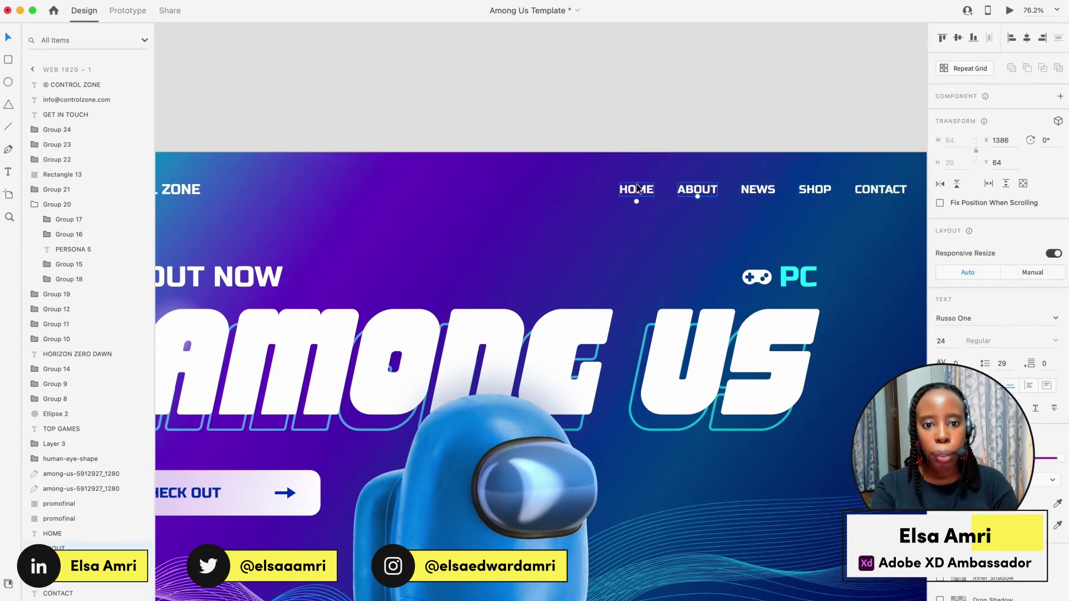
{"action": "left_click", "coordinate": [701, 192], "text": "shift"}
{"action": "left_click", "coordinate": [759, 191], "text": "shift"}
{"action": "left_click", "coordinate": [815, 190], "text": "shift"}
{"action": "left_click", "coordinate": [875, 190], "text": "shift"}
{"action": "key", "text": "super+g"}
Select the whole nav group to show its horizontal stack with 50 spacing and 0 padding.
{"action": "double_click", "coordinate": [873, 192]}
{"action": "scroll", "coordinate": [874, 190], "scroll_direction": "right", "scroll_amount": 5}
{"action": "left_click", "coordinate": [706, 116]}
{"action": "left_click", "coordinate": [735, 194]}
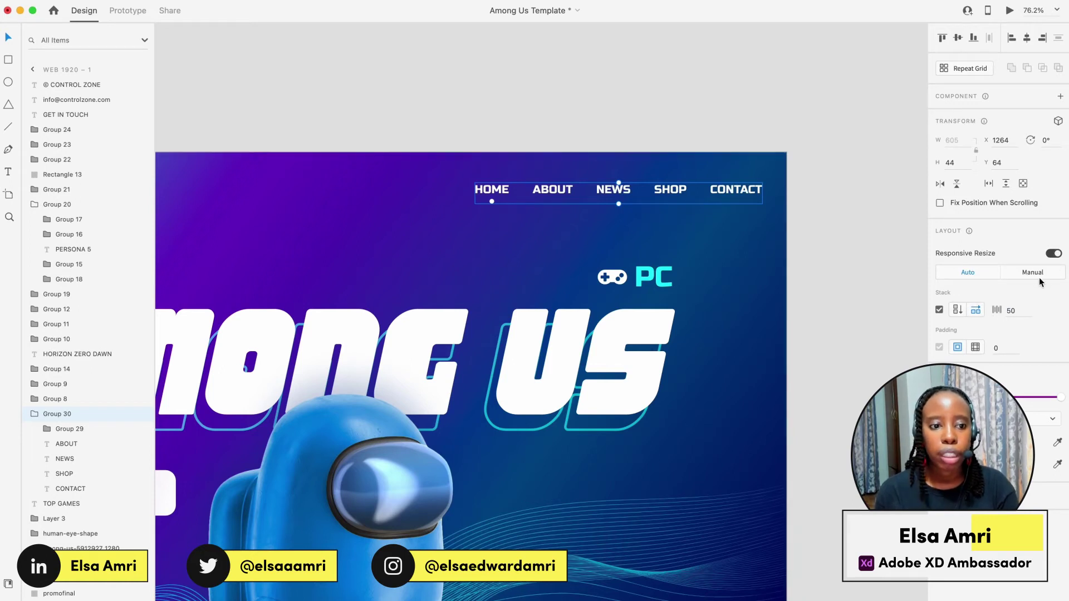
Duplicate the CONTACT nav link and retype the copy as DOWNLOAD TEMPLATE.
{"action": "double_click", "coordinate": [736, 189]}
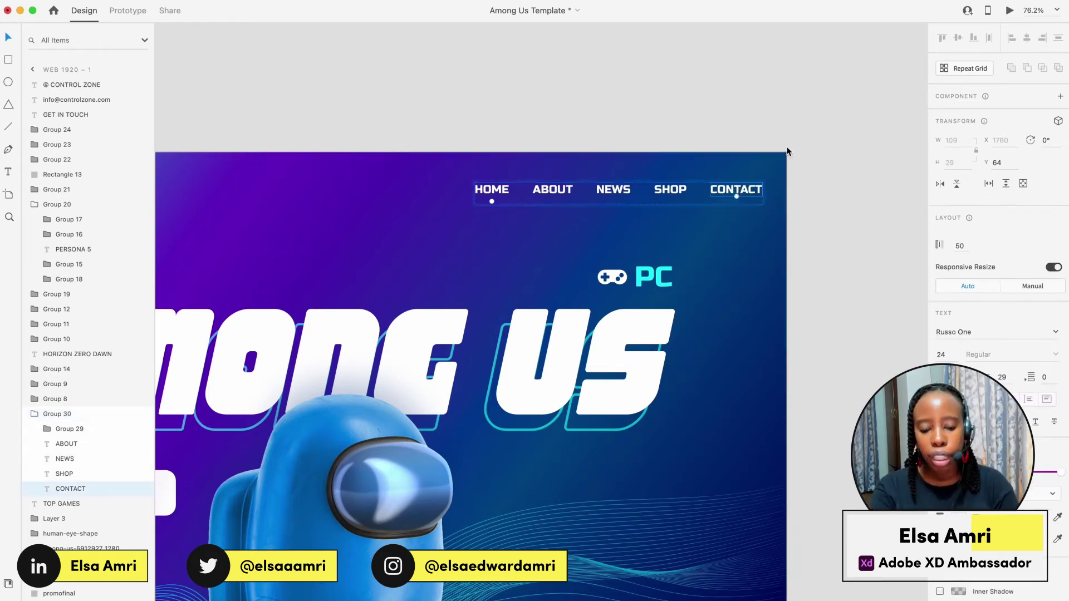
{"action": "key", "text": "super+d"}
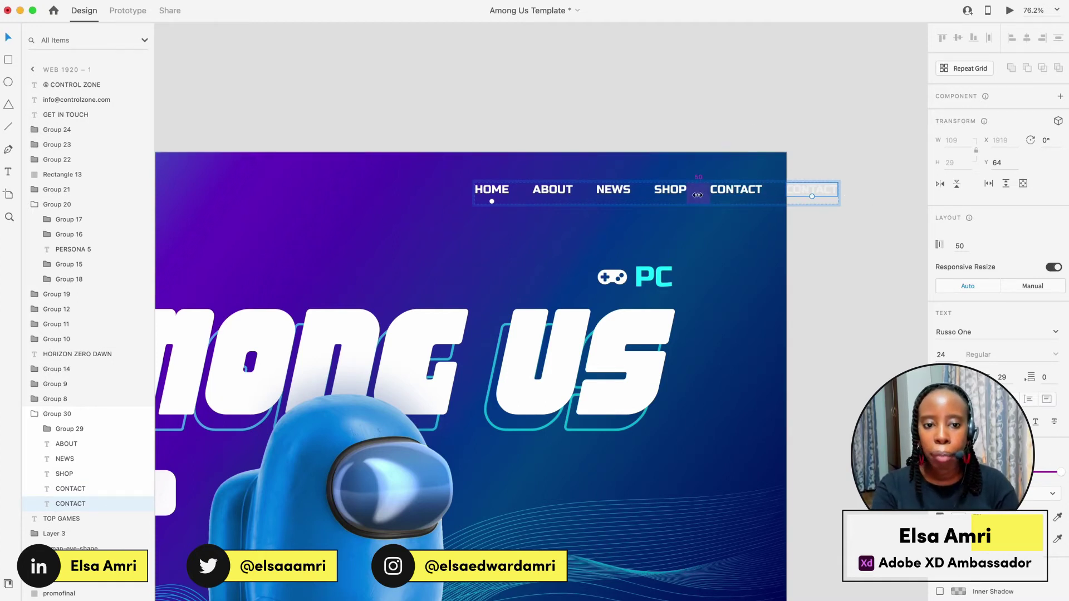
{"action": "double_click", "coordinate": [811, 196]}
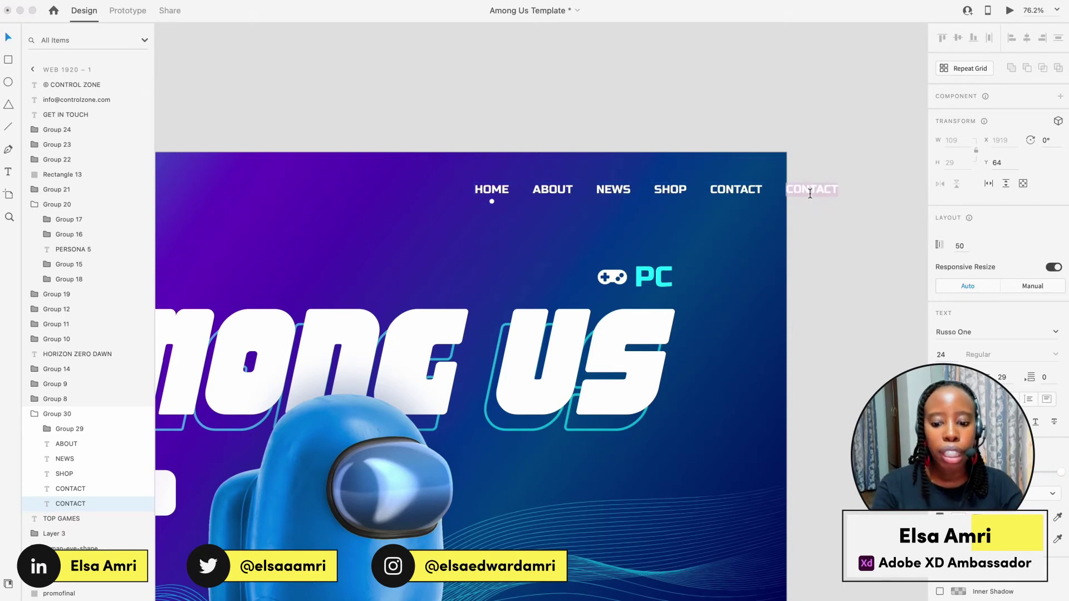
{"action": "type", "text": "DOWNLOAD TEMPLATE"}
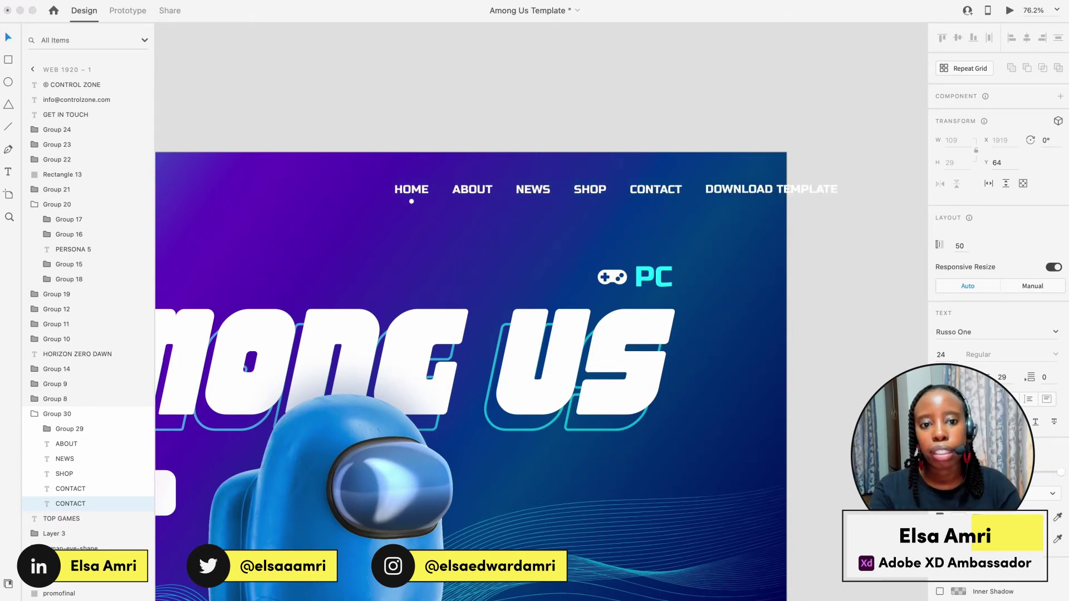
{"action": "key", "text": "Escape"}
Nudge the nav group slightly left and select the new DOWNLOAD TEMPLATE link.
{"action": "left_click", "coordinate": [719, 73]}
{"action": "scroll", "coordinate": [719, 73], "scroll_direction": "down", "scroll_amount": 3}
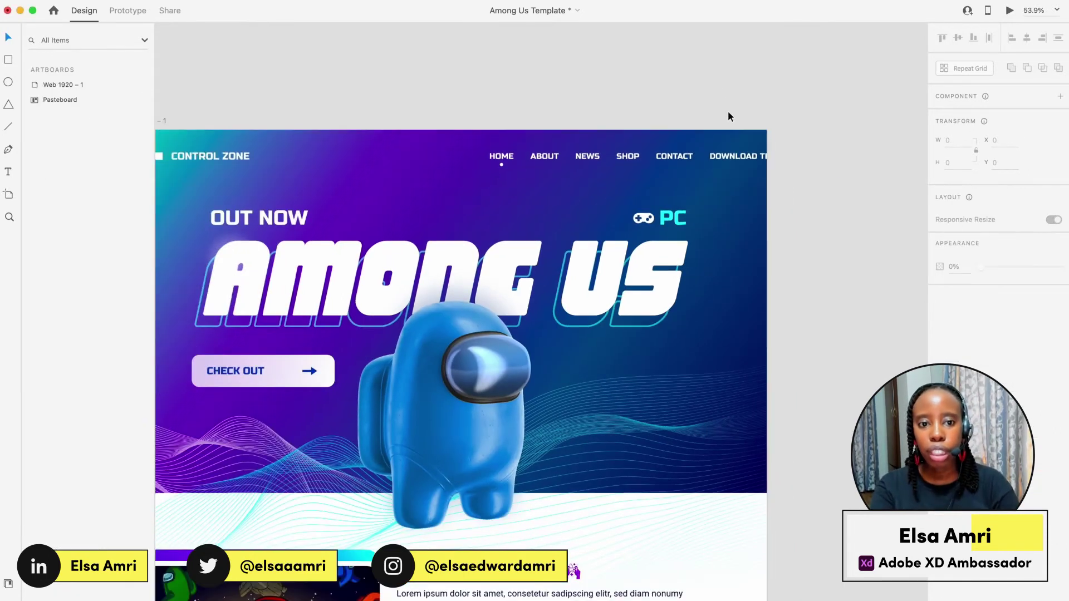
{"action": "left_click", "coordinate": [729, 155]}
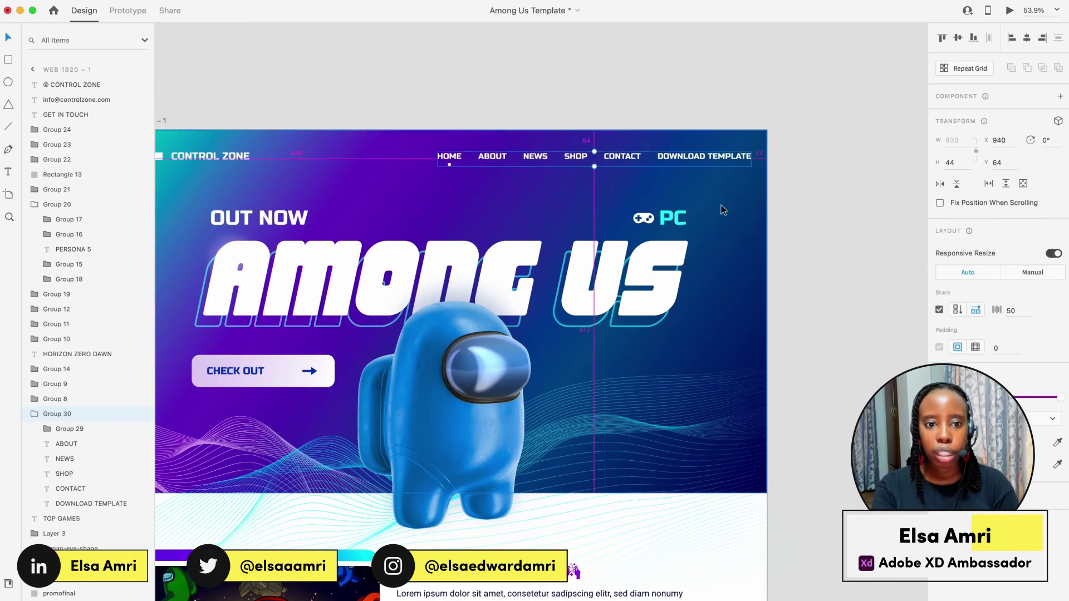
{"action": "key", "text": "Left"}
{"action": "key", "text": "Left"}
{"action": "scroll", "coordinate": [602, 111], "scroll_direction": "left", "scroll_amount": 2}
{"action": "scroll", "coordinate": [602, 111], "scroll_direction": "up", "scroll_amount": 1}
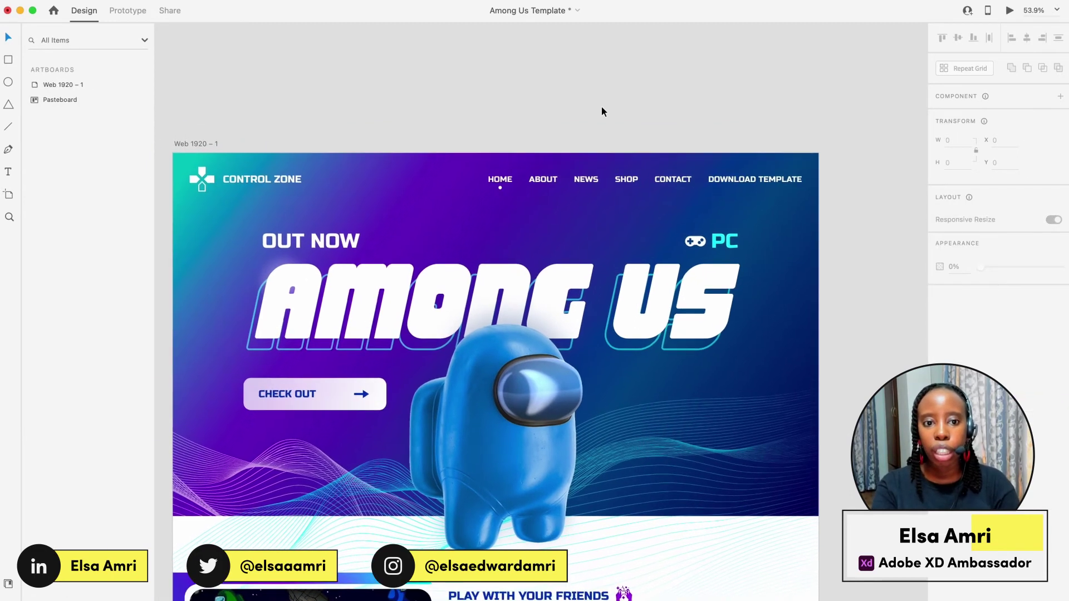
{"action": "double_click", "coordinate": [733, 183]}
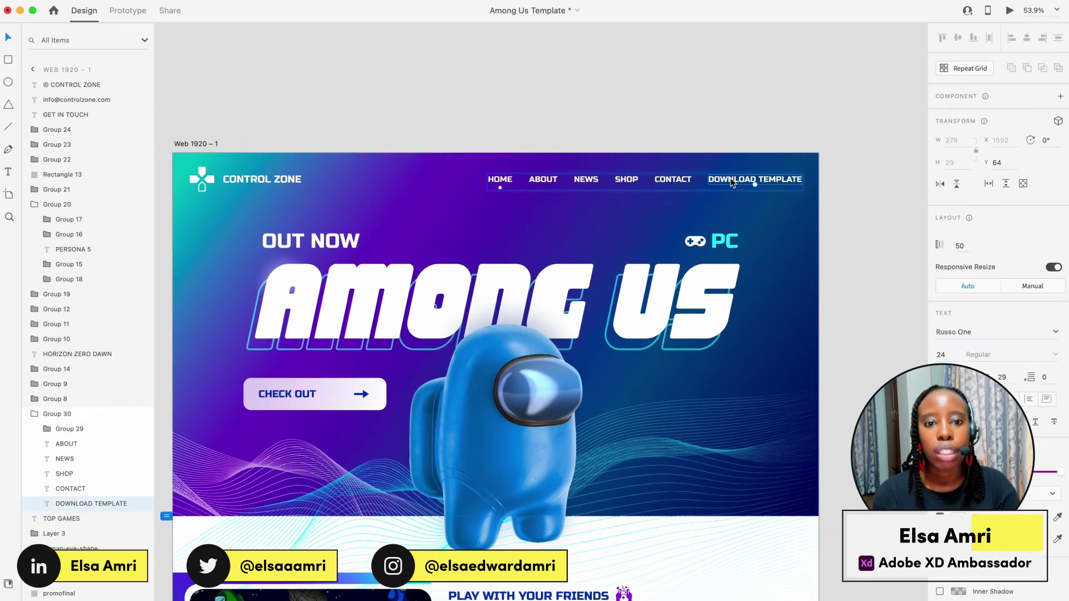
In Prototype mode, give DOWNLOAD TEMPLATE a Tap-triggered Hyperlink action, then switch to Chrome.
{"action": "left_click", "coordinate": [126, 14]}
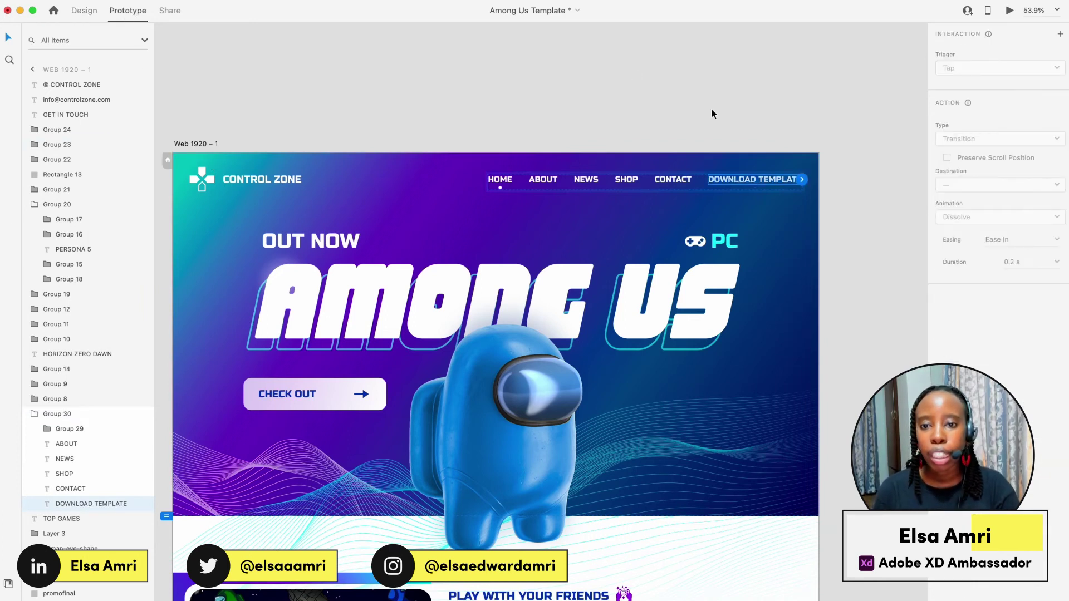
{"action": "scroll", "coordinate": [793, 156], "scroll_direction": "up", "scroll_amount": 3}
{"action": "scroll", "coordinate": [790, 219], "scroll_direction": "down", "scroll_amount": 4}
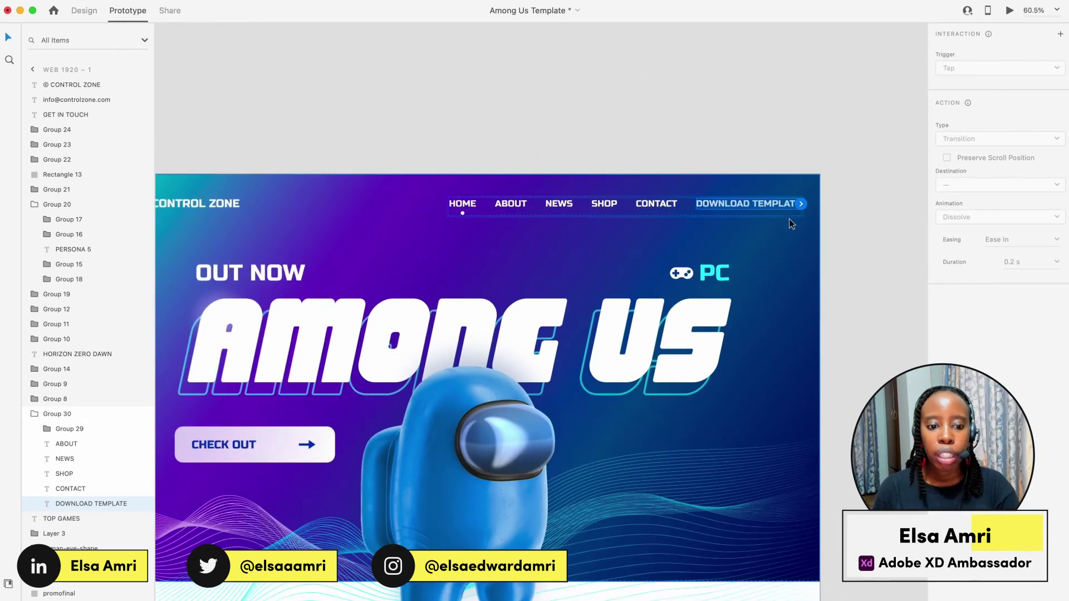
{"action": "scroll", "coordinate": [789, 219], "scroll_direction": "up", "scroll_amount": 2}
{"action": "left_click", "coordinate": [861, 192]}
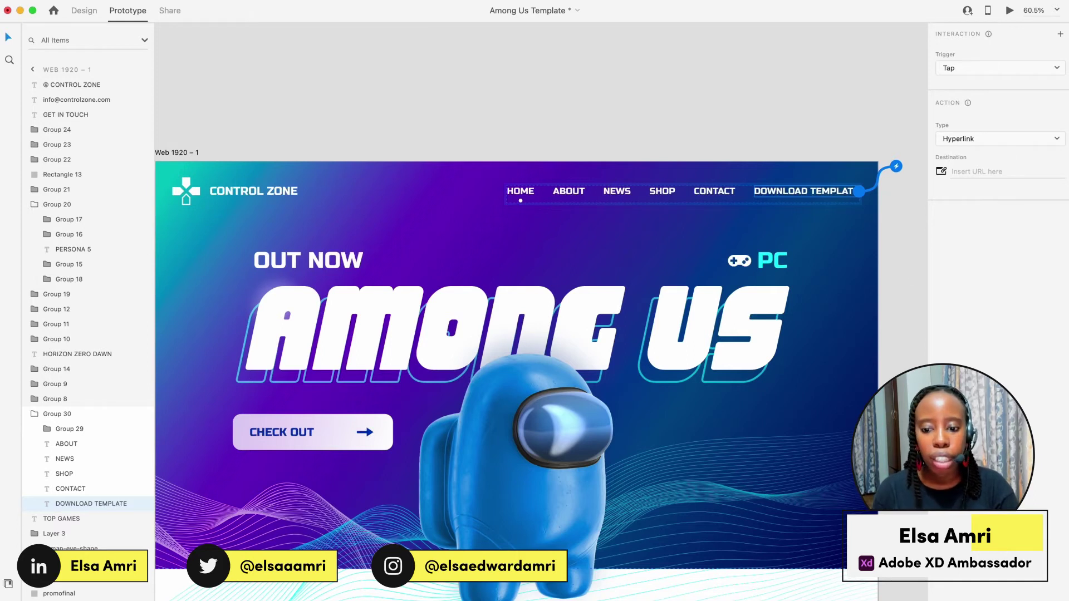
{"action": "key", "text": "super+Tab"}
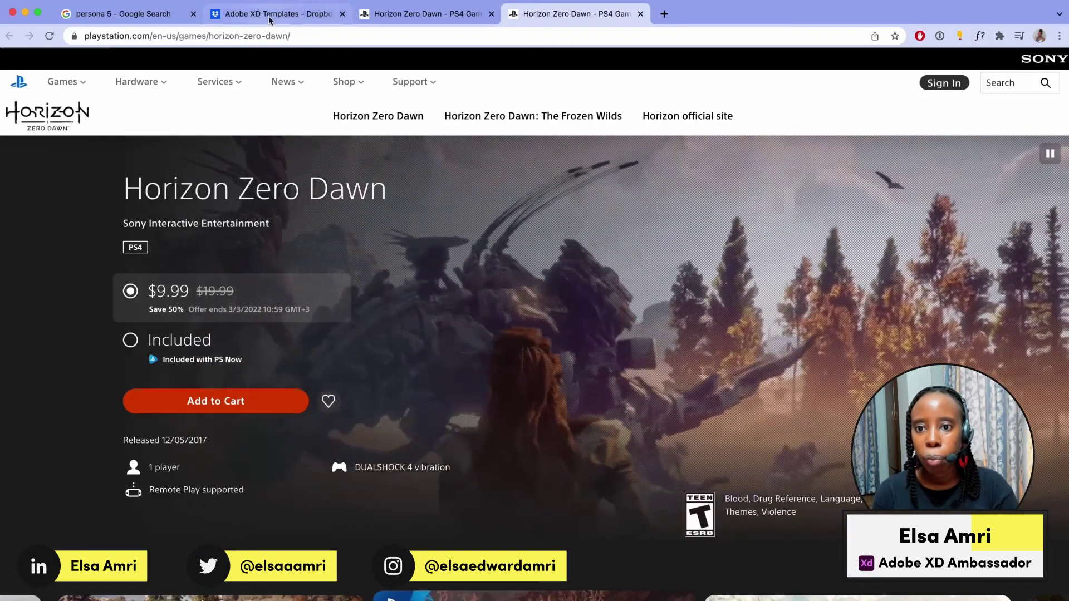
Show Dropbox's Adobe XD Templates folder beside the Finder Hyperlinks folder window.
{"action": "left_click", "coordinate": [269, 17]}
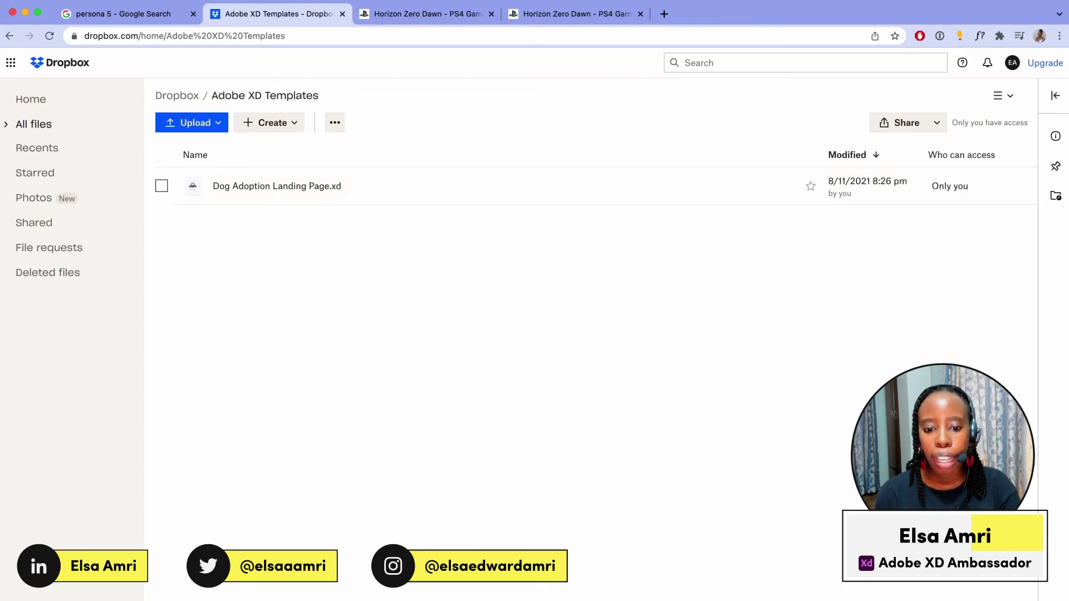
{"action": "key", "text": "super+Tab"}
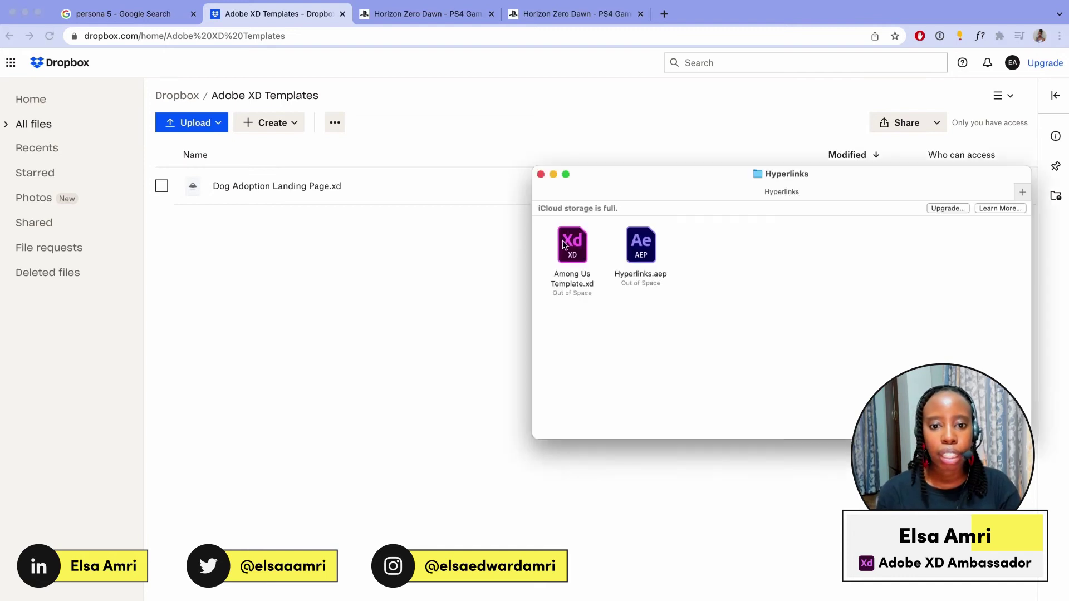
Upload Among Us Template.xd to the Dropbox folder and copy the file's share link.
{"action": "left_click_drag", "start_coordinate": [572, 245], "coordinate": [350, 291]}
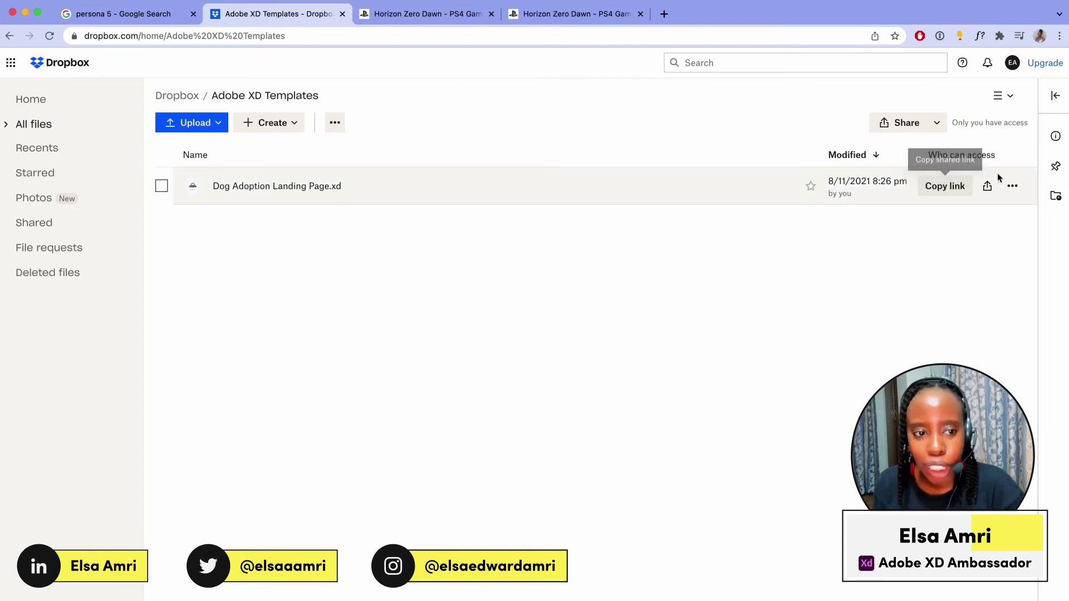
{"action": "left_click", "coordinate": [1012, 186]}
{"action": "left_click", "coordinate": [750, 307]}
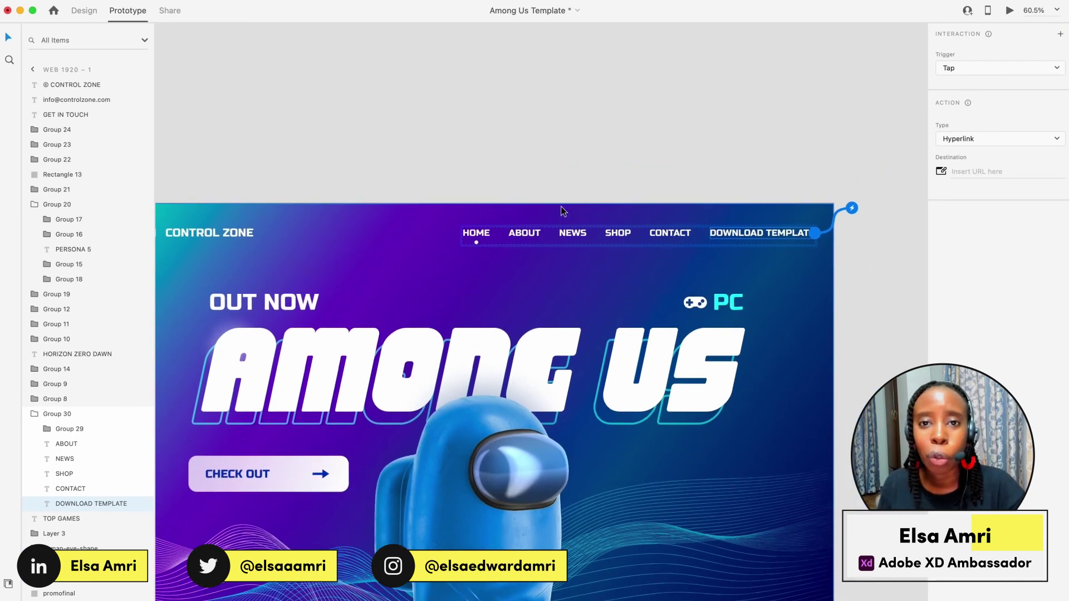
Paste the Dropbox share URL as DOWNLOAD TEMPLATE's hyperlink destination and open Desktop Preview.
{"action": "scroll", "coordinate": [771, 235], "scroll_direction": "up", "scroll_amount": 5}
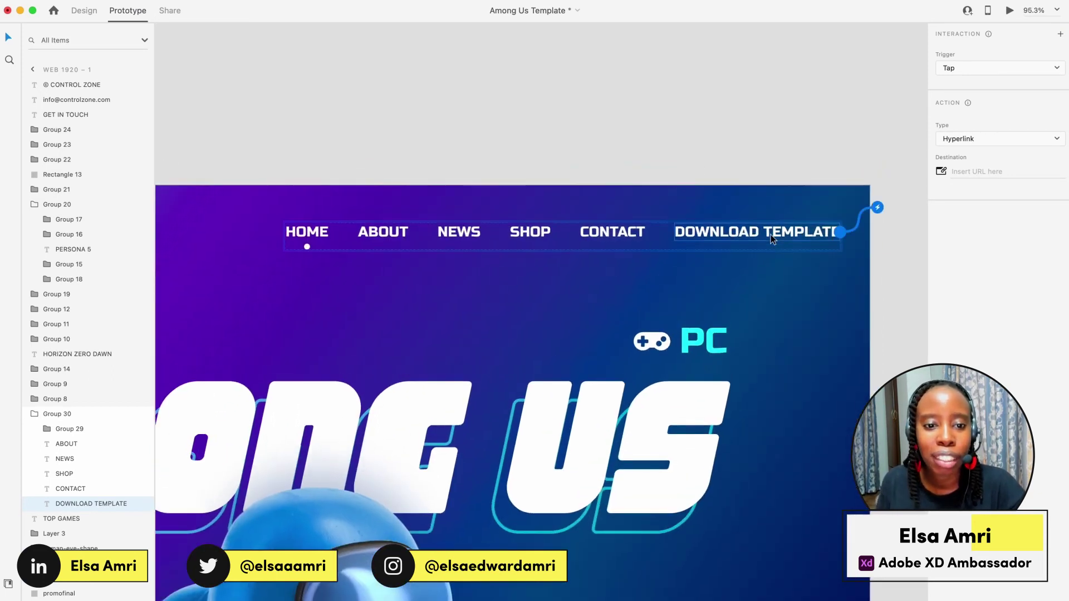
{"action": "scroll", "coordinate": [771, 239], "scroll_direction": "right", "scroll_amount": 2}
{"action": "scroll", "coordinate": [771, 240], "scroll_direction": "up", "scroll_amount": 1}
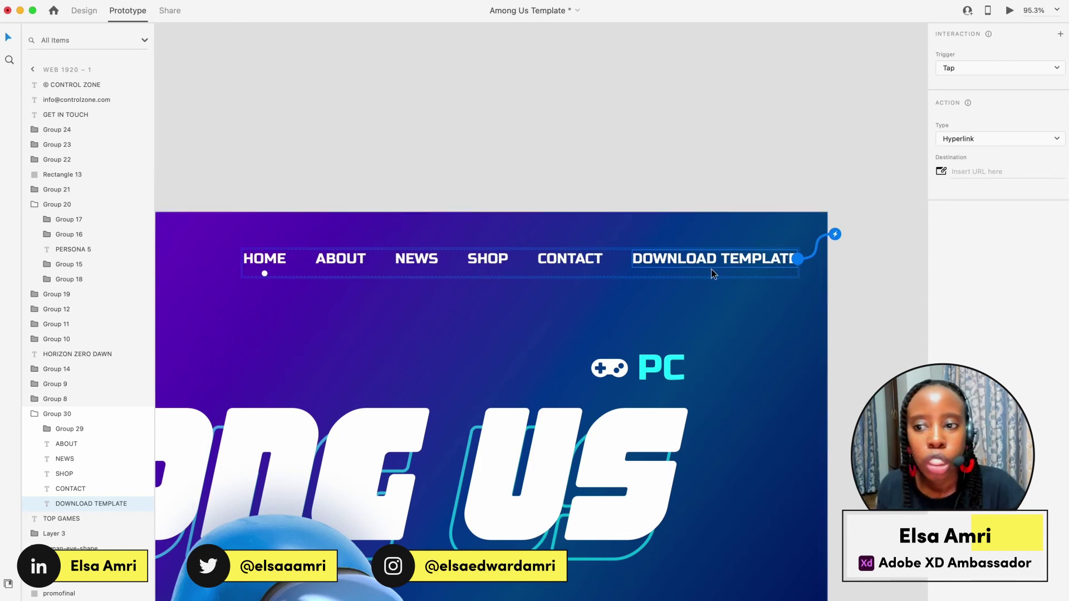
{"action": "left_click", "coordinate": [960, 171]}
{"action": "key", "text": "super+v"}
{"action": "key", "text": "Return"}
{"action": "scroll", "coordinate": [648, 305], "scroll_direction": "down", "scroll_amount": 5}
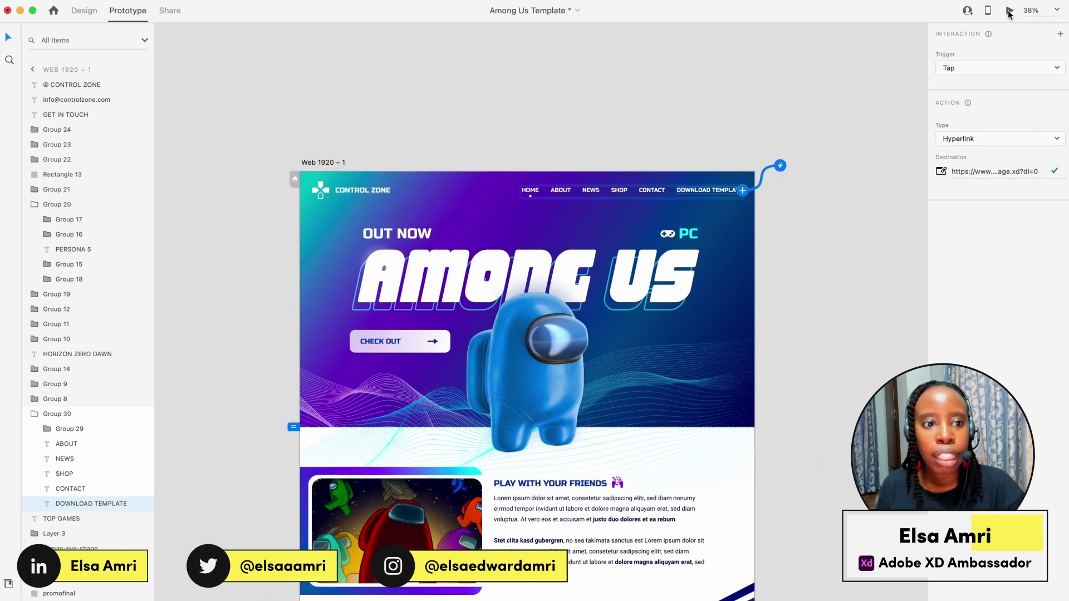
{"action": "left_click", "coordinate": [1010, 11]}
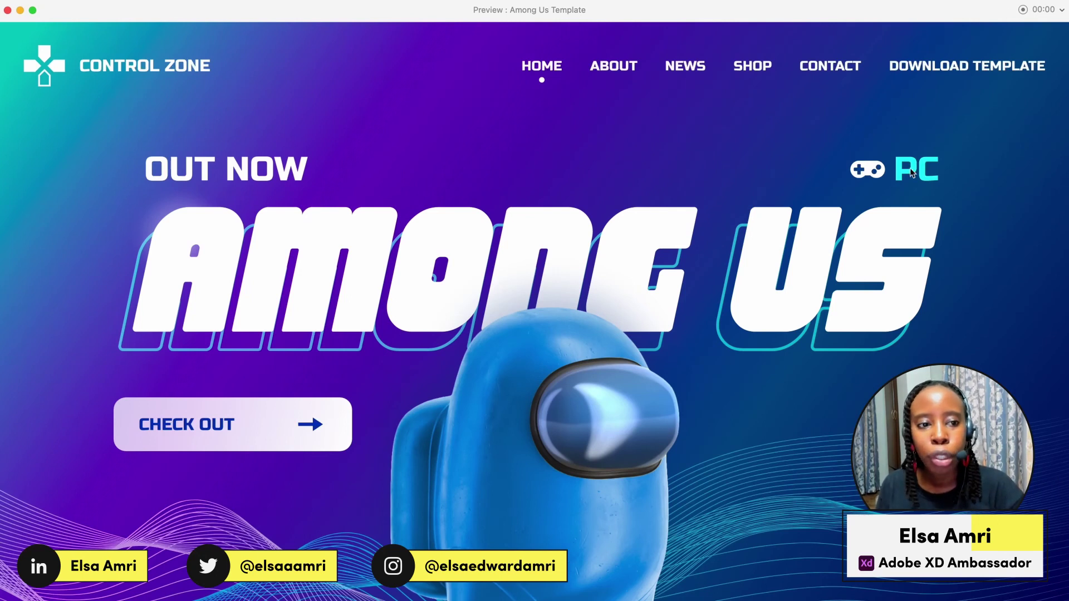
Test DOWNLOAD TEMPLATE in the preview, opening the Dropbox share link in the browser.
{"action": "left_click", "coordinate": [954, 73]}
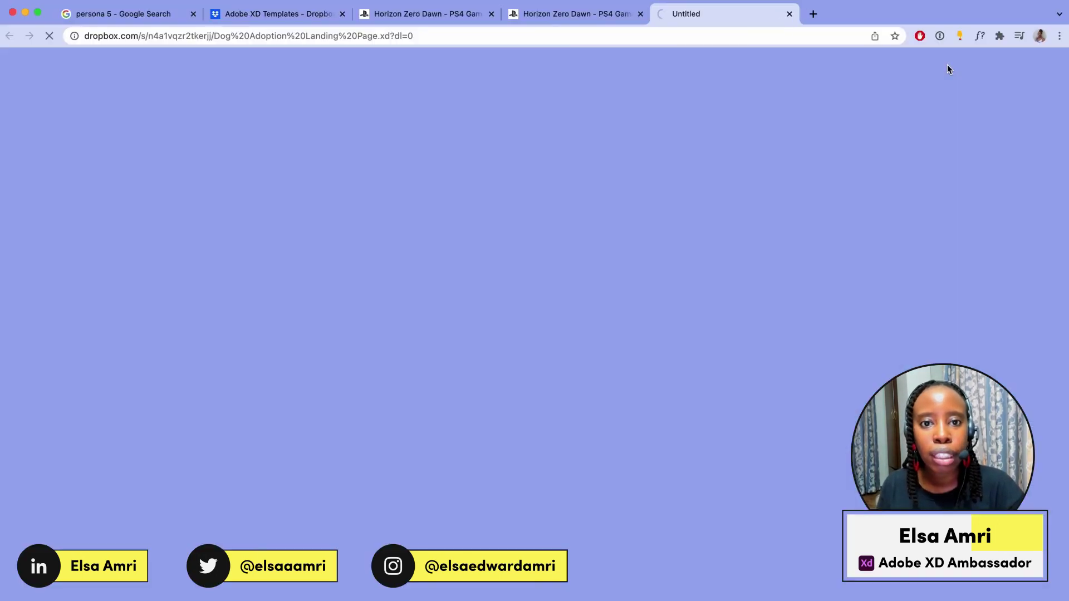